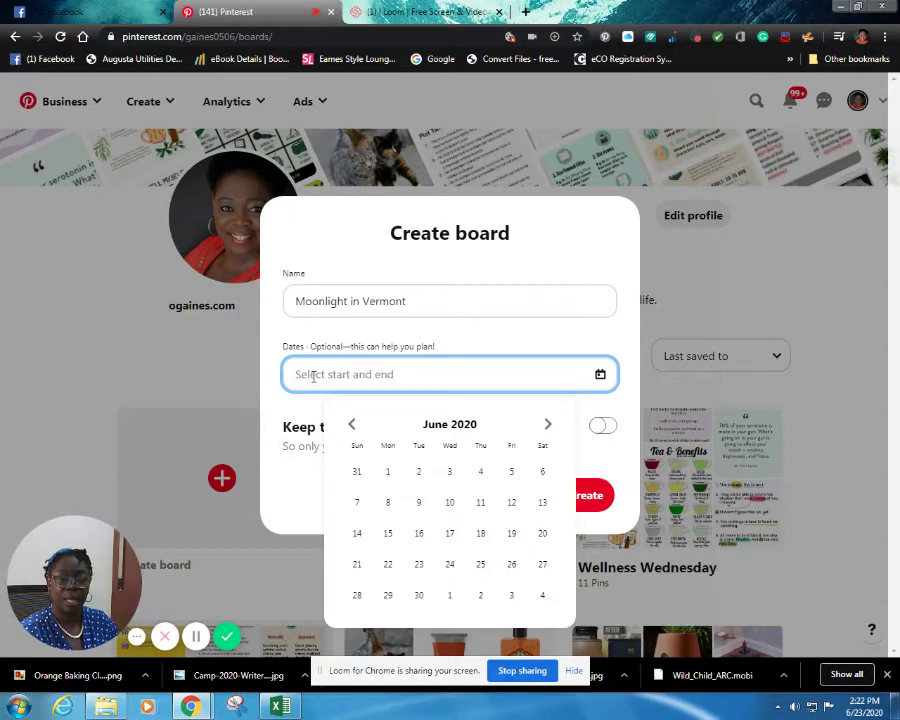
Set the new board's start date to July 1, 2020, keep the board secret, and create it
{"action": "left_click", "coordinate": [547, 424]}
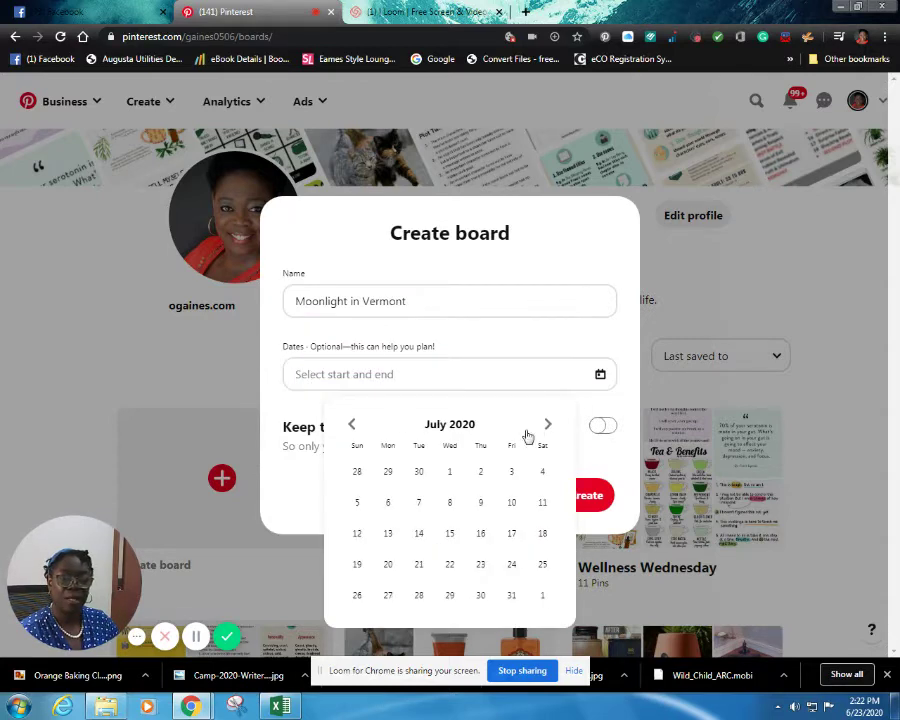
{"action": "left_click", "coordinate": [447, 474]}
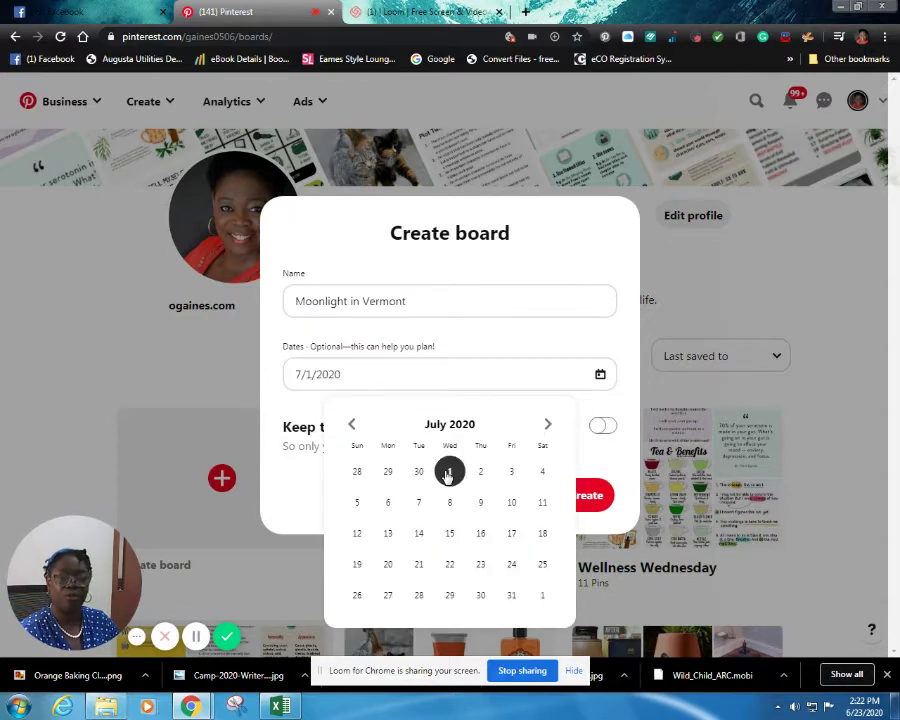
{"action": "left_click", "coordinate": [604, 404]}
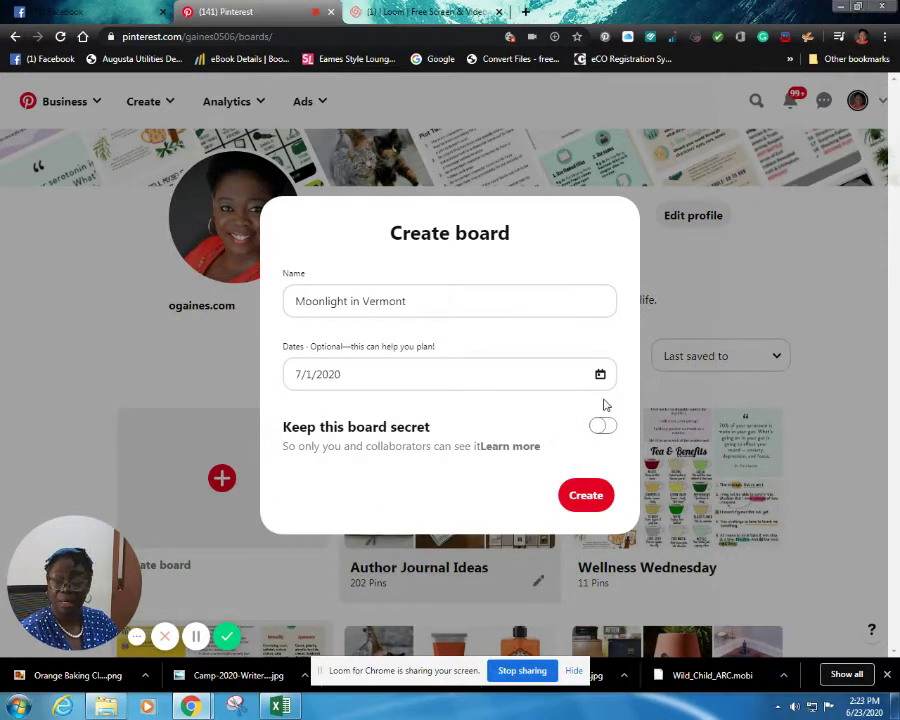
{"action": "left_click", "coordinate": [599, 428]}
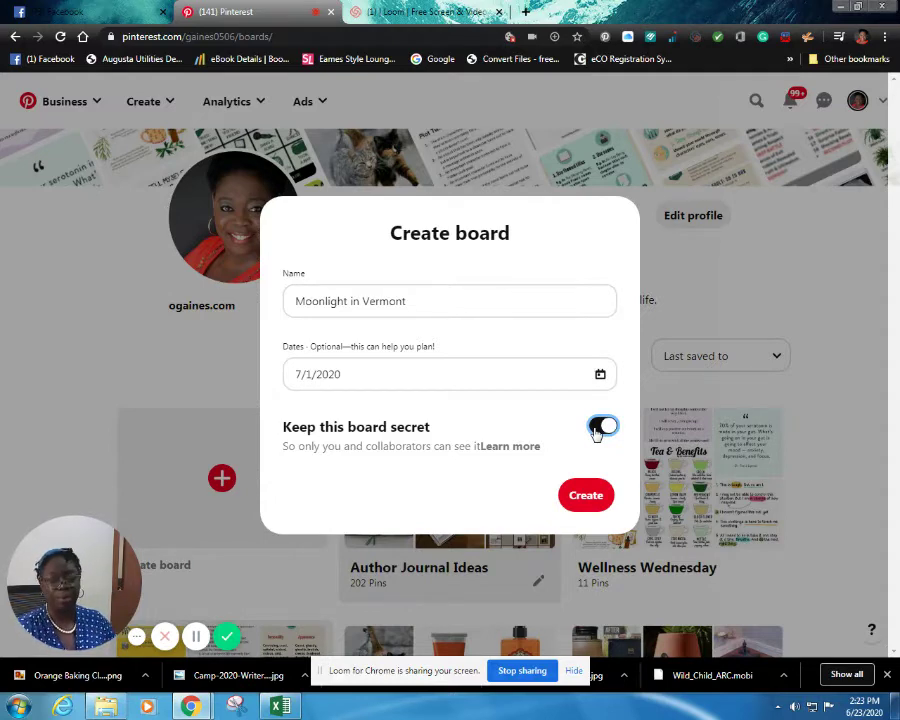
{"action": "left_click", "coordinate": [585, 497]}
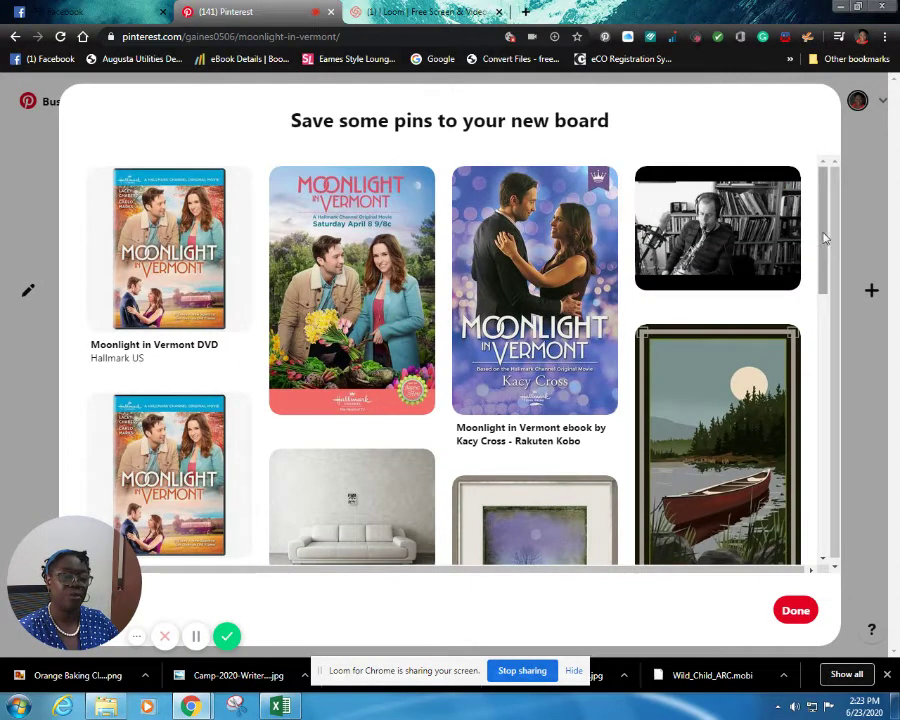
Save the Vermont poster with the red canoe and the moonlit snowy forest photo to the new board
{"action": "scroll", "coordinate": [821, 266], "scroll_direction": "down", "scroll_amount": 1}
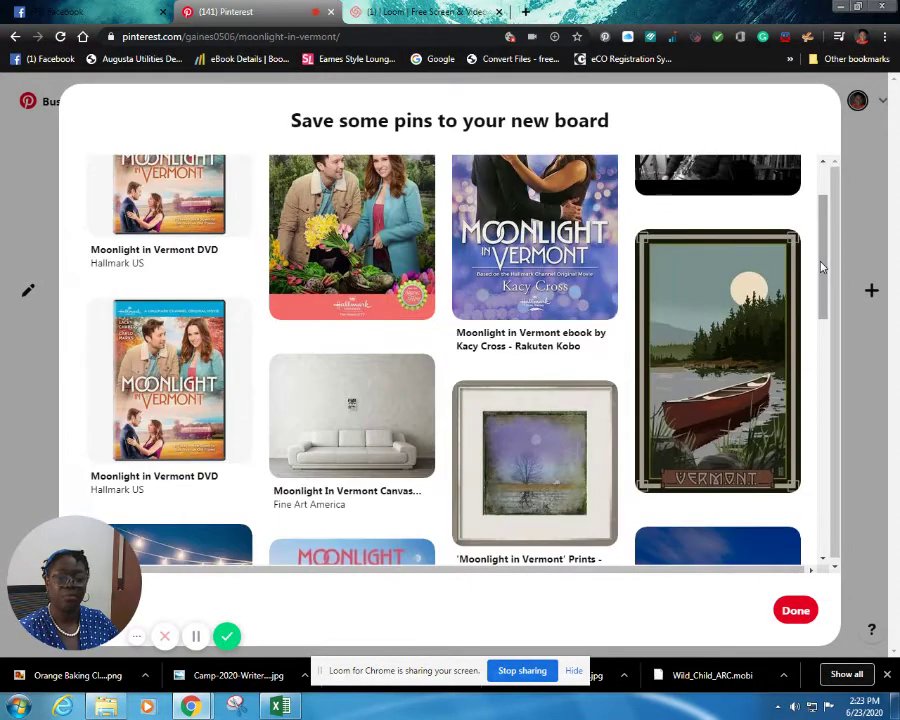
{"action": "left_click", "coordinate": [736, 344]}
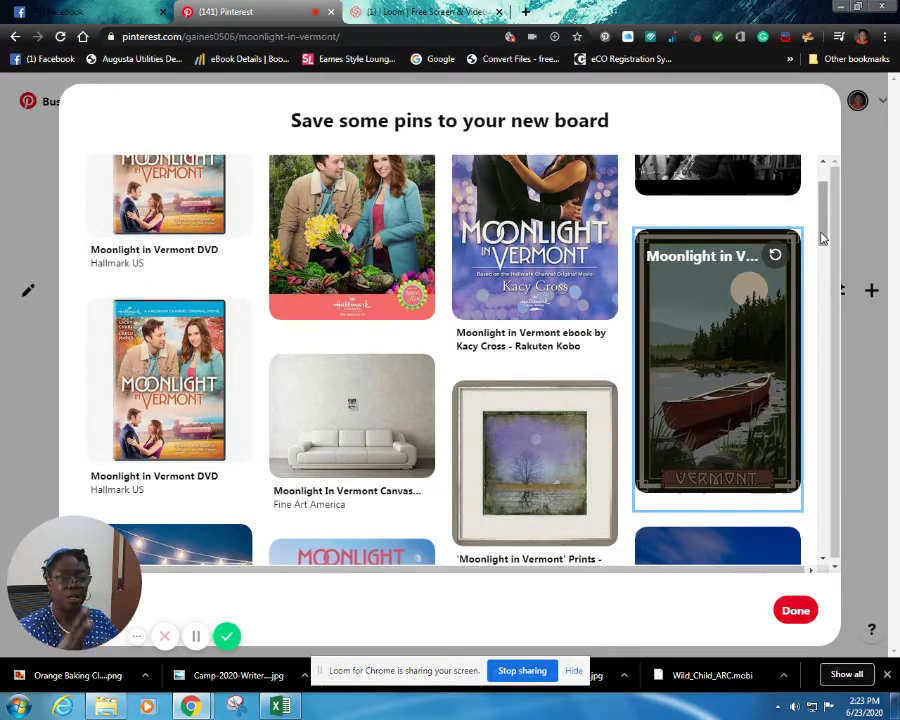
{"action": "scroll", "coordinate": [821, 265], "scroll_direction": "down", "scroll_amount": 1}
{"action": "scroll", "coordinate": [821, 265], "scroll_direction": "down", "scroll_amount": 2}
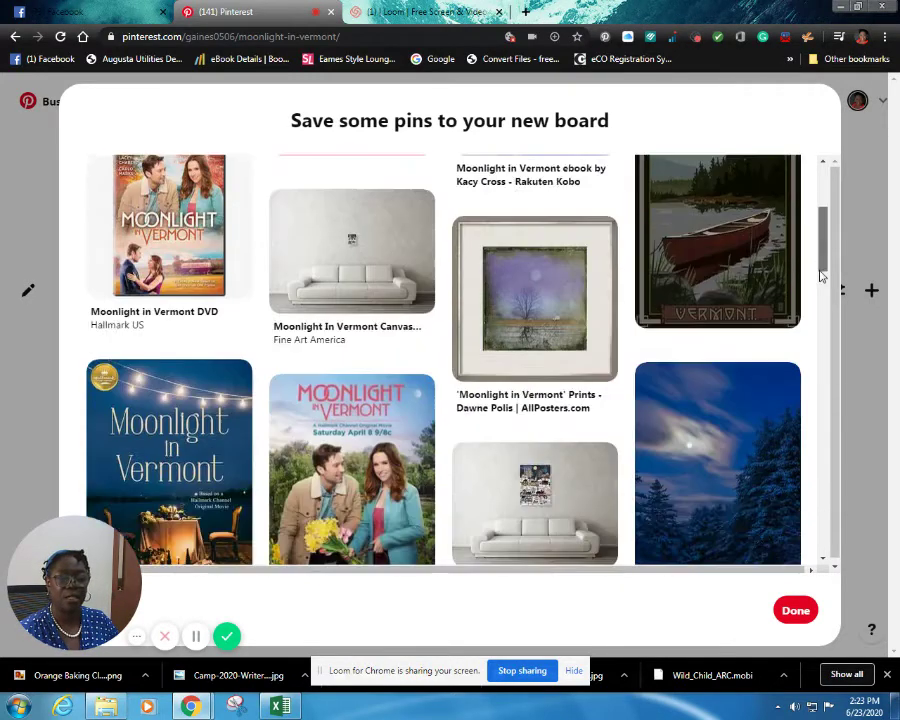
{"action": "scroll", "coordinate": [820, 286], "scroll_direction": "down", "scroll_amount": 1}
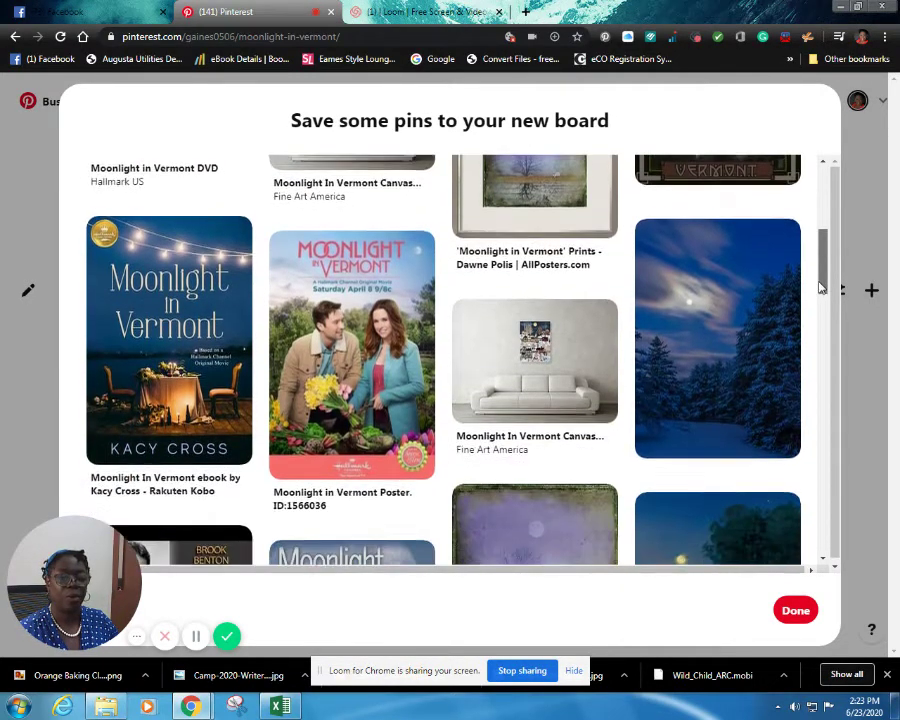
{"action": "scroll", "coordinate": [821, 287], "scroll_direction": "down", "scroll_amount": 1}
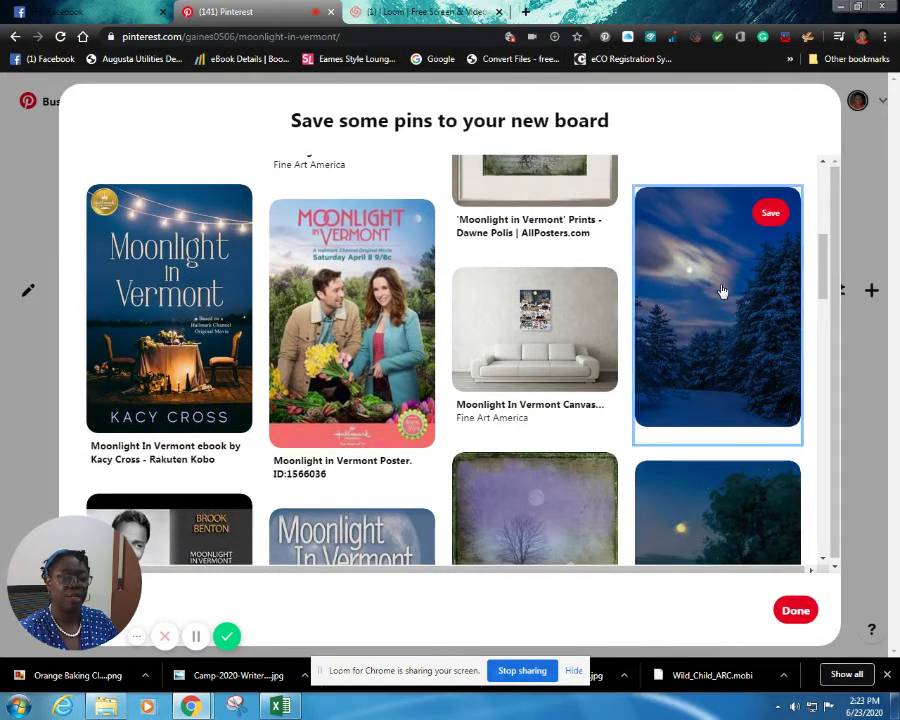
{"action": "left_click", "coordinate": [768, 211]}
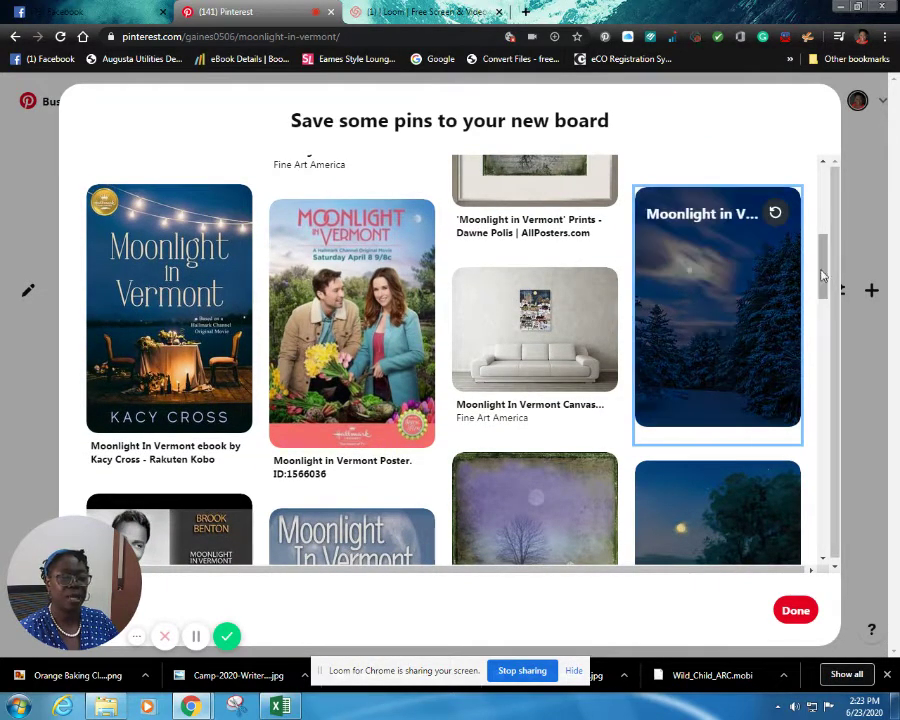
Save the Brook Benton "Moonlight in Vermont" pin and the "Fall In a Glass" cocktail recipe pin to the board
{"action": "scroll", "coordinate": [820, 305], "scroll_direction": "down", "scroll_amount": 3}
{"action": "scroll", "coordinate": [820, 311], "scroll_direction": "down", "scroll_amount": 3}
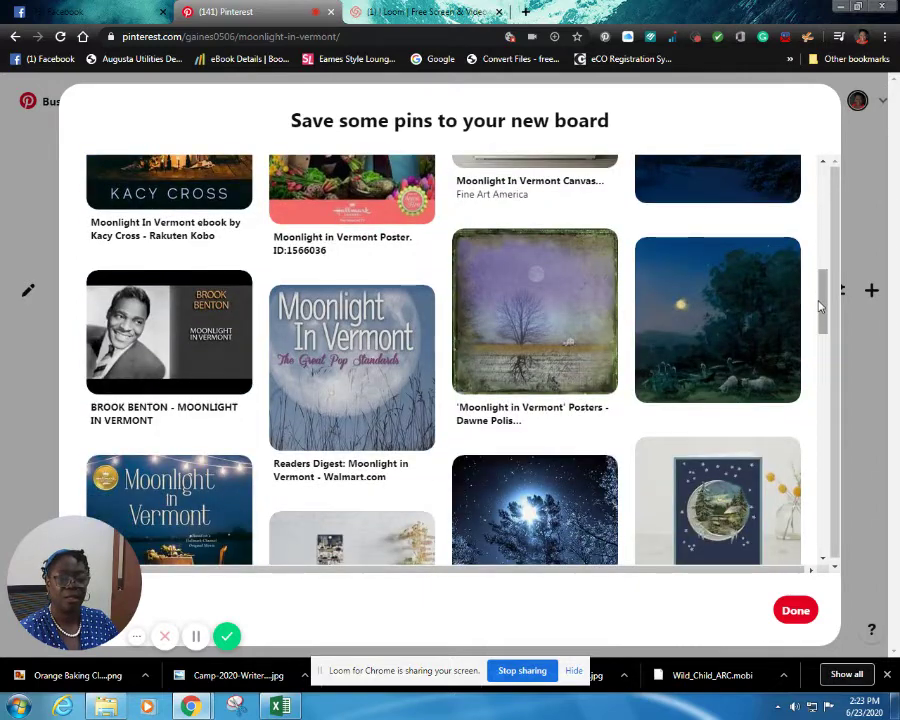
{"action": "left_click", "coordinate": [158, 336]}
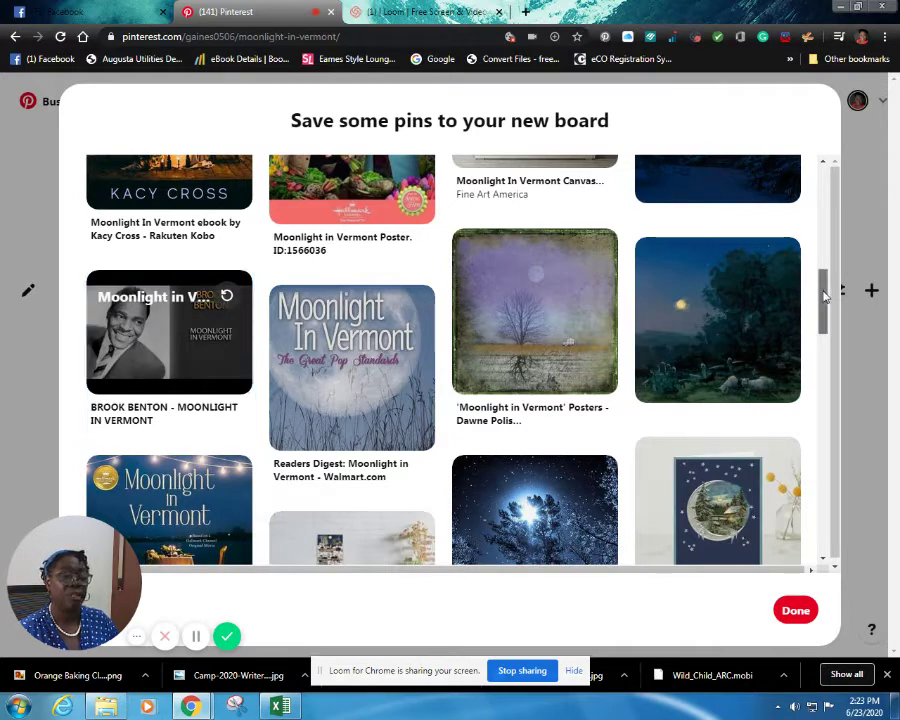
{"action": "left_click_drag", "start_coordinate": [825, 296], "coordinate": [815, 366]}
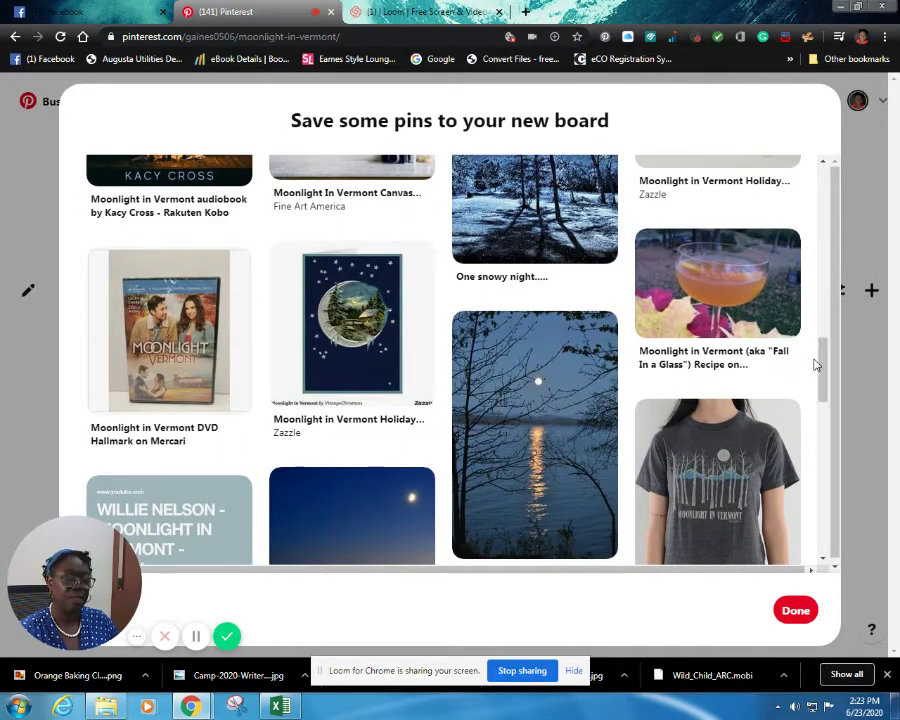
{"action": "mouse_move", "coordinate": [727, 303]}
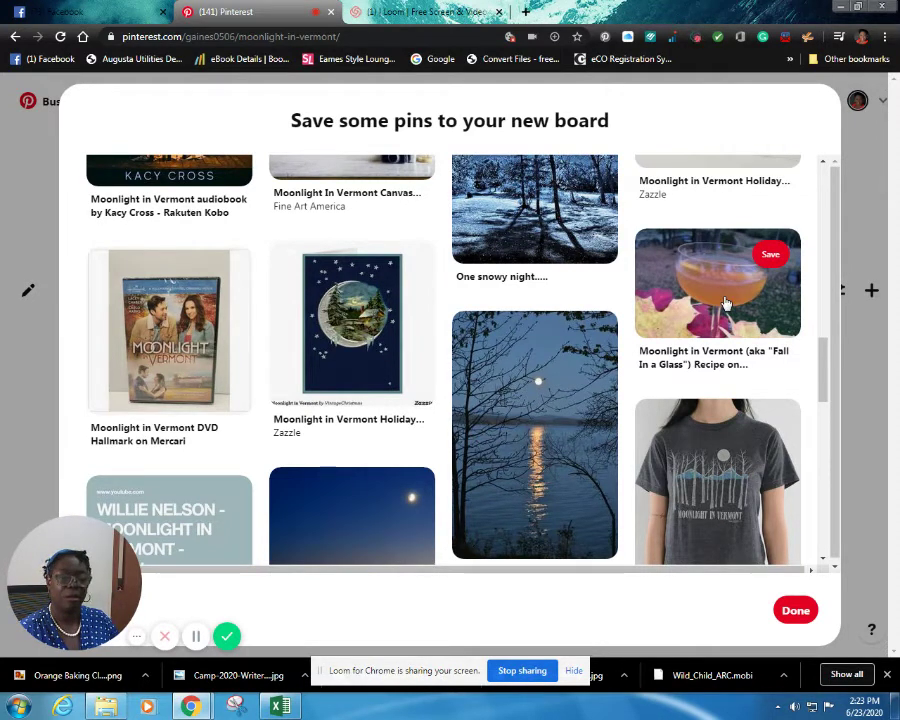
{"action": "left_click", "coordinate": [725, 302]}
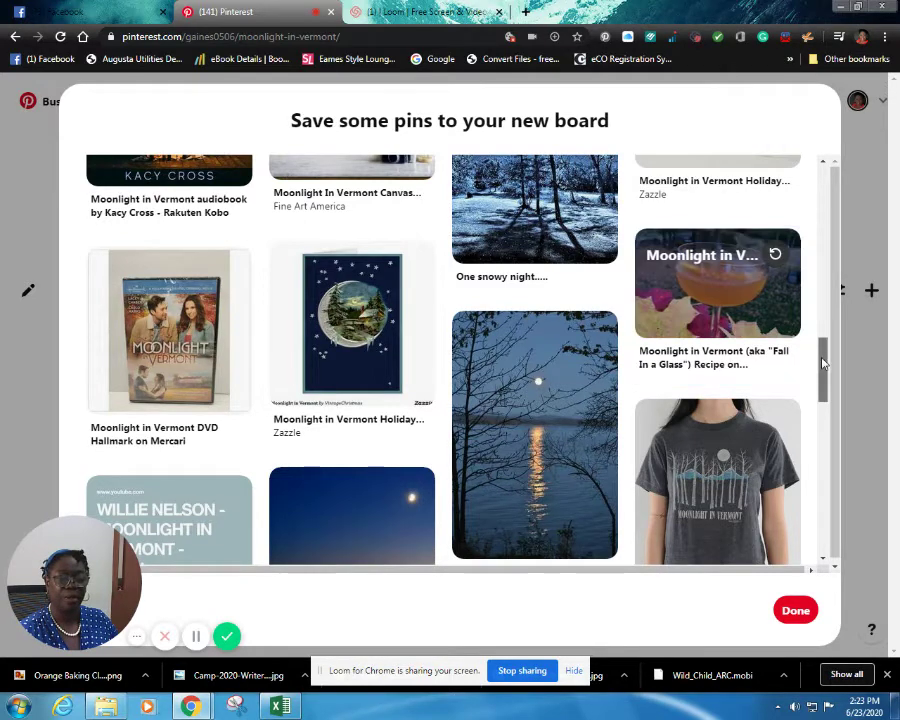
Find the "6 Gorgeous Waterfalls in Vermont Near Camping" pin among the suggestions and save it to the board
{"action": "scroll", "coordinate": [822, 398], "scroll_direction": "down", "scroll_amount": 1}
{"action": "left_click_drag", "start_coordinate": [822, 398], "coordinate": [822, 418]}
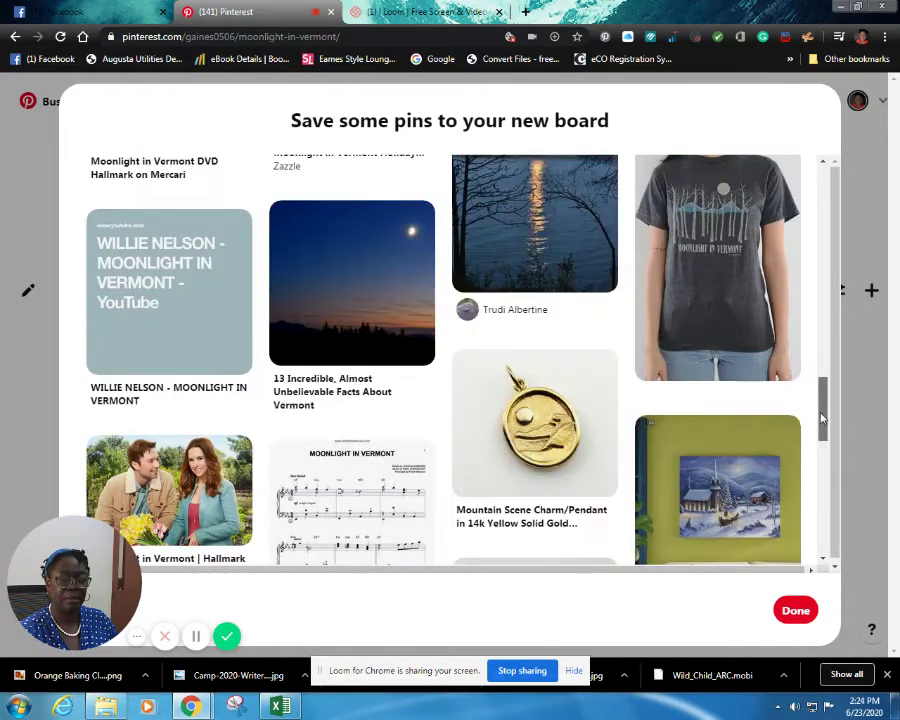
{"action": "scroll", "coordinate": [822, 420], "scroll_direction": "down", "scroll_amount": 1}
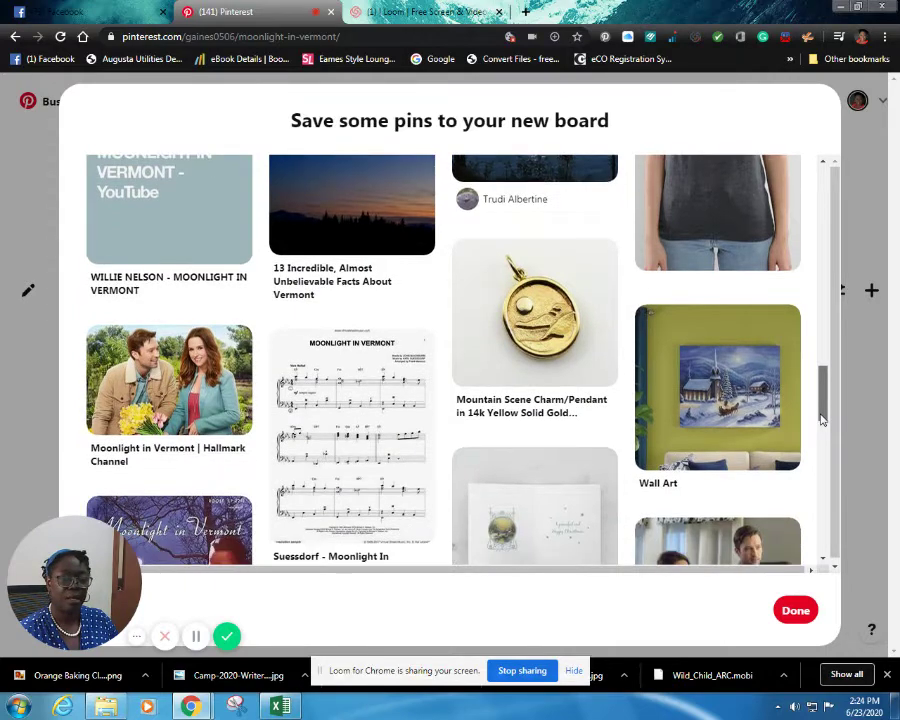
{"action": "left_click_drag", "start_coordinate": [822, 421], "coordinate": [736, 482]}
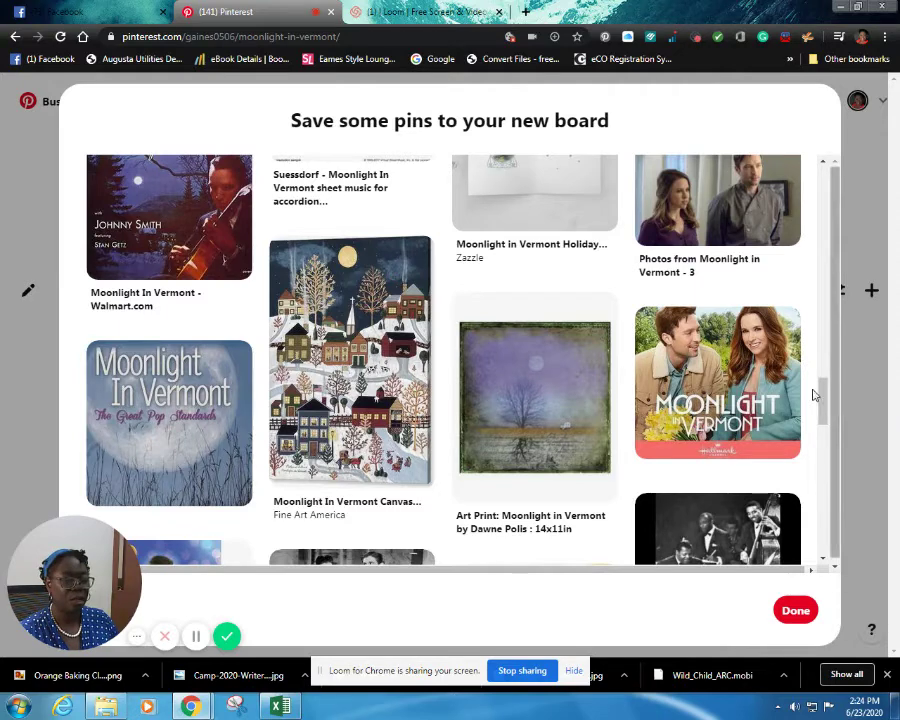
{"action": "left_click_drag", "start_coordinate": [820, 390], "coordinate": [822, 455]}
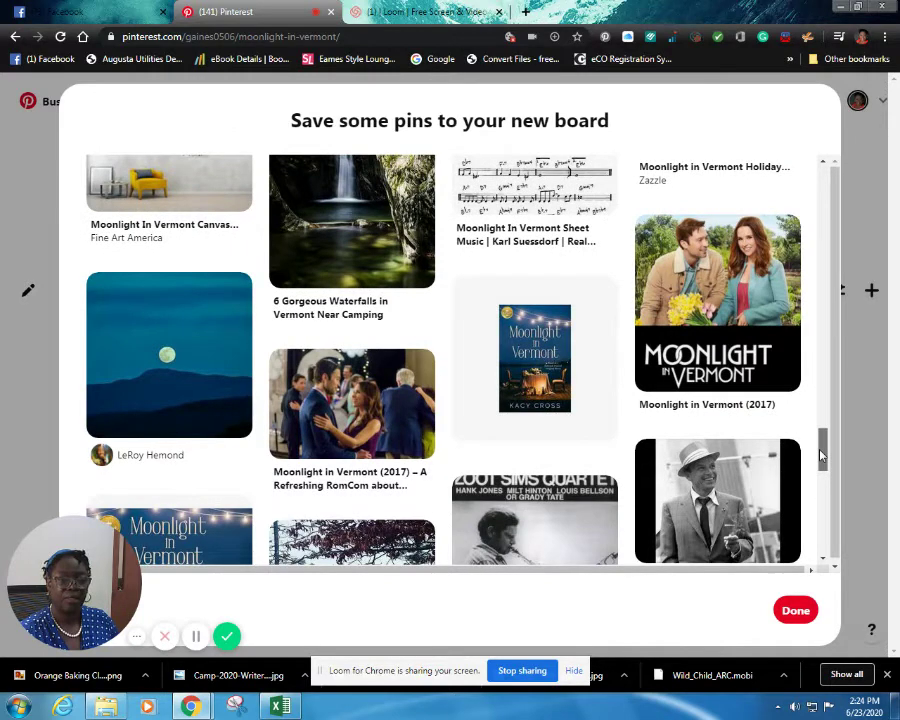
{"action": "scroll", "coordinate": [821, 452], "scroll_direction": "up", "scroll_amount": 1}
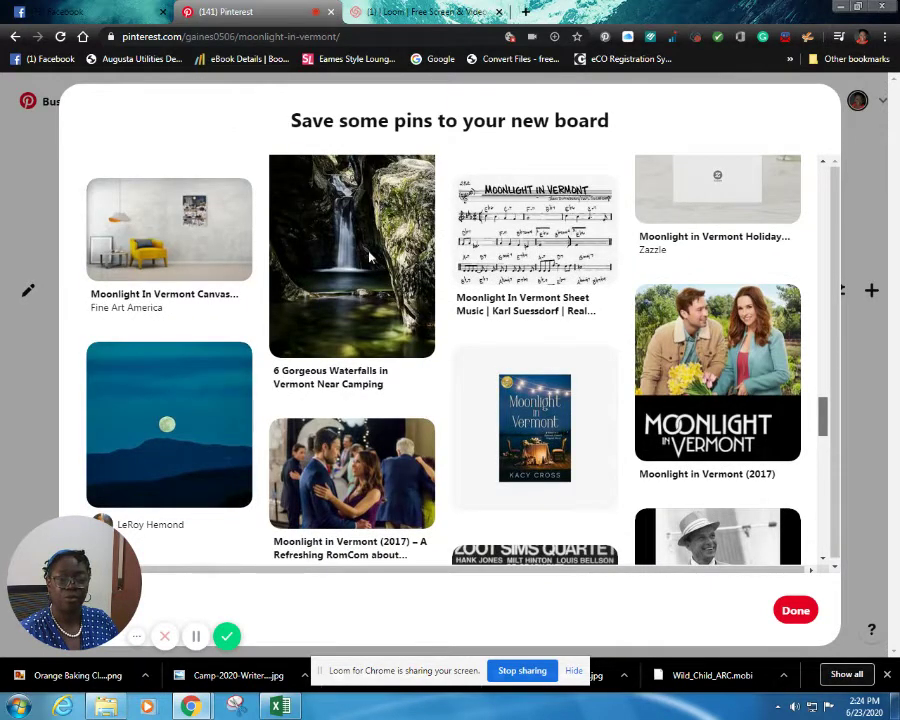
{"action": "scroll", "coordinate": [370, 258], "scroll_direction": "up", "scroll_amount": 1}
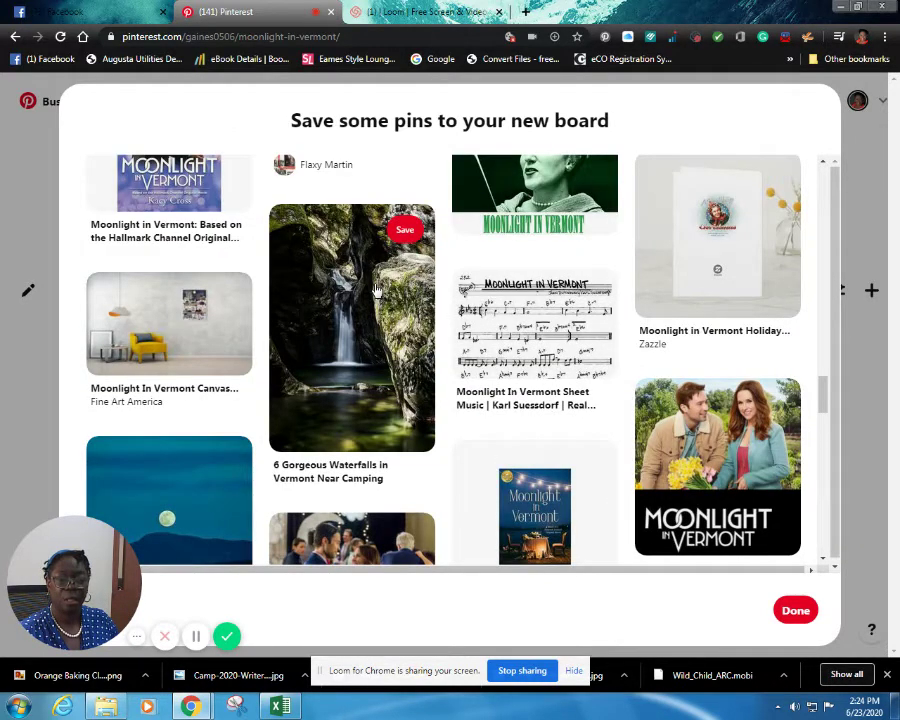
{"action": "left_click", "coordinate": [404, 238]}
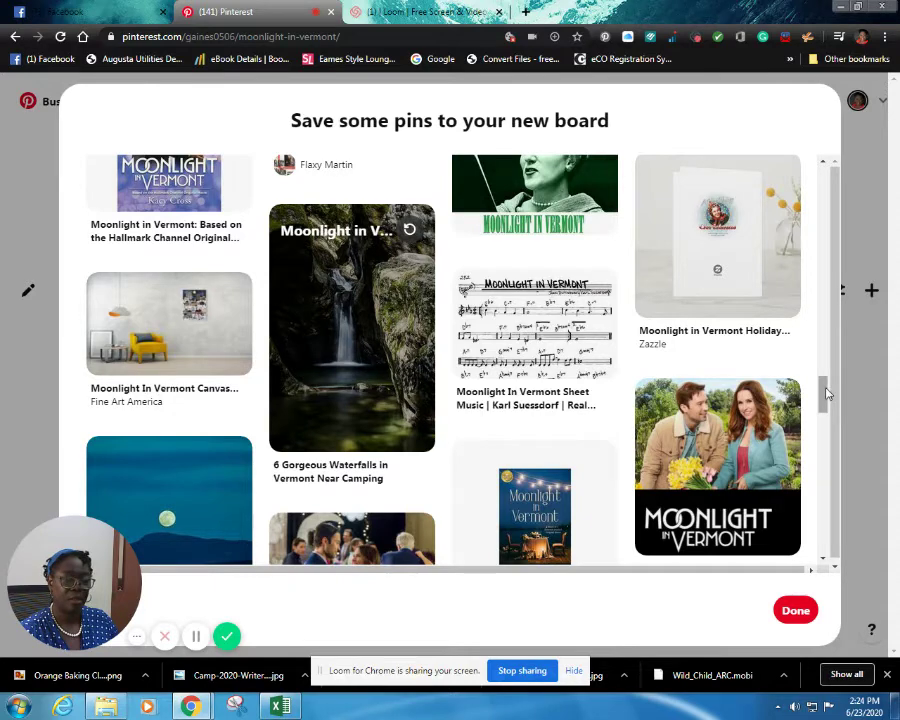
Find the Sam Cooke "Moonlight in Vermont" pin further down the suggestions and save it to the board
{"action": "left_click_drag", "start_coordinate": [826, 400], "coordinate": [826, 435]}
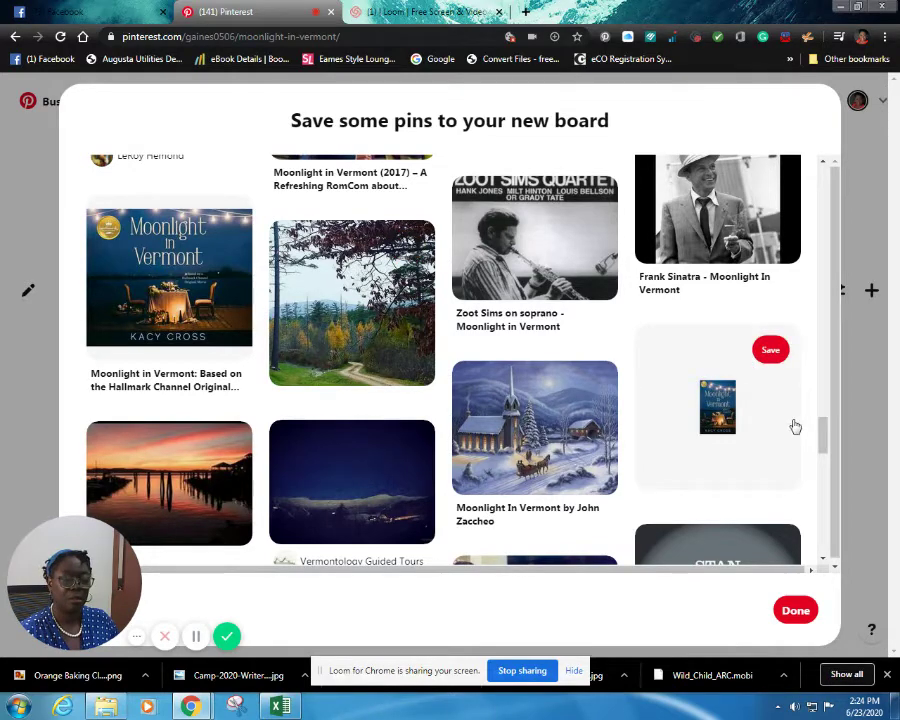
{"action": "scroll", "coordinate": [795, 427], "scroll_direction": "down", "scroll_amount": 3}
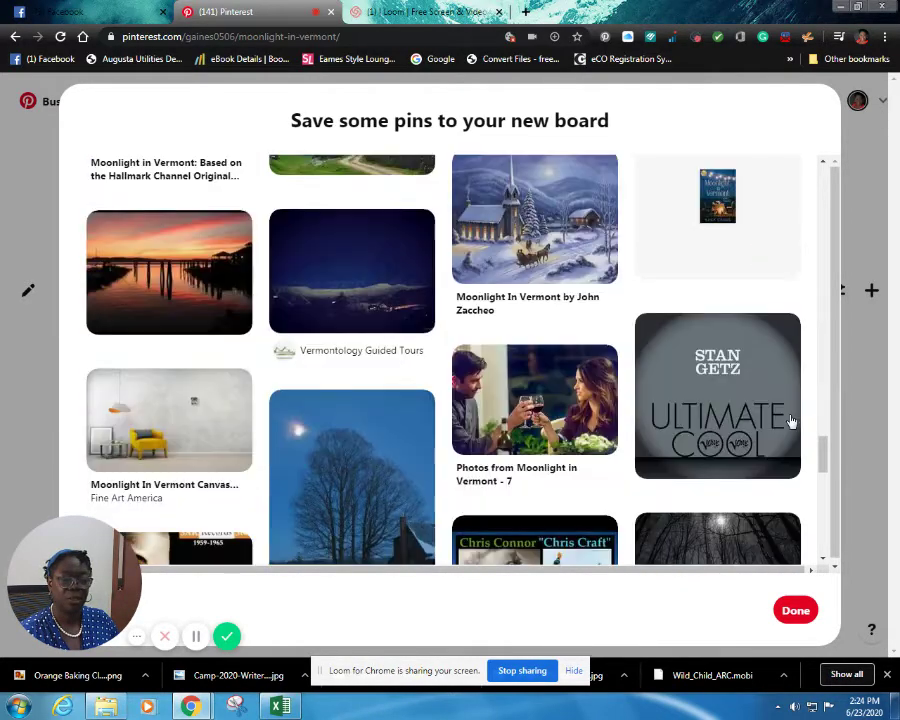
{"action": "scroll", "coordinate": [791, 422], "scroll_direction": "down", "scroll_amount": 5}
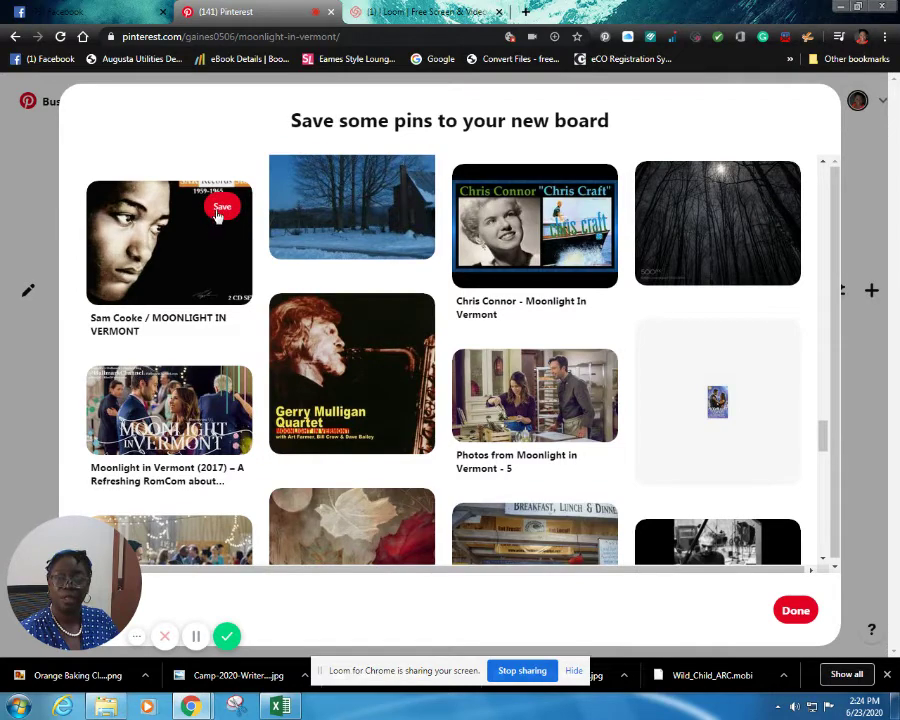
{"action": "left_click", "coordinate": [220, 208]}
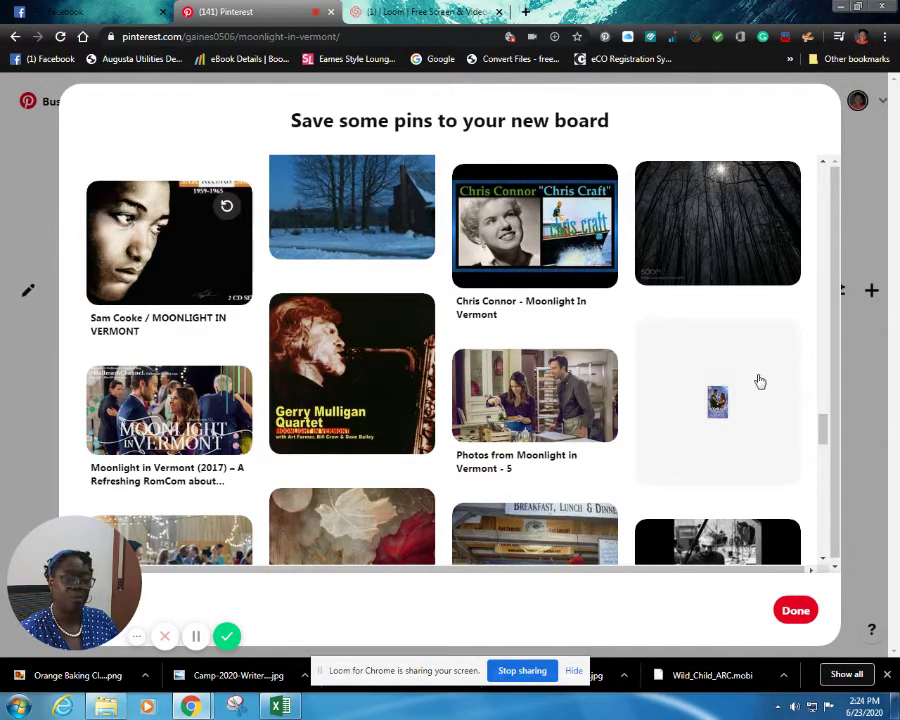
Save the "Woodstock Farmer's Market" pin and the white Victorian house photo to the board
{"action": "scroll", "coordinate": [760, 381], "scroll_direction": "down", "scroll_amount": 3}
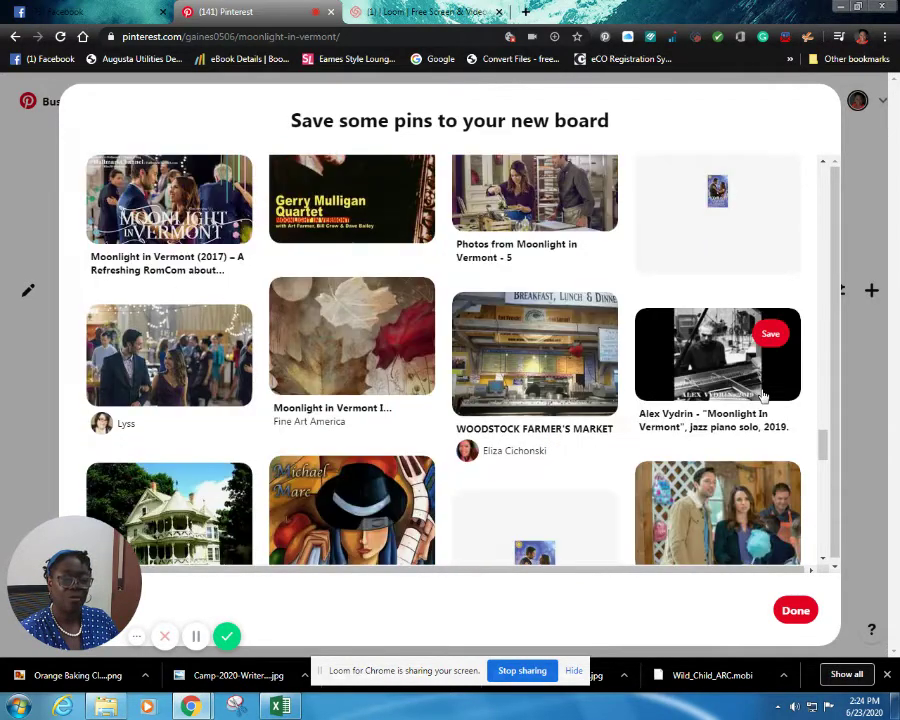
{"action": "scroll", "coordinate": [762, 396], "scroll_direction": "down", "scroll_amount": 2}
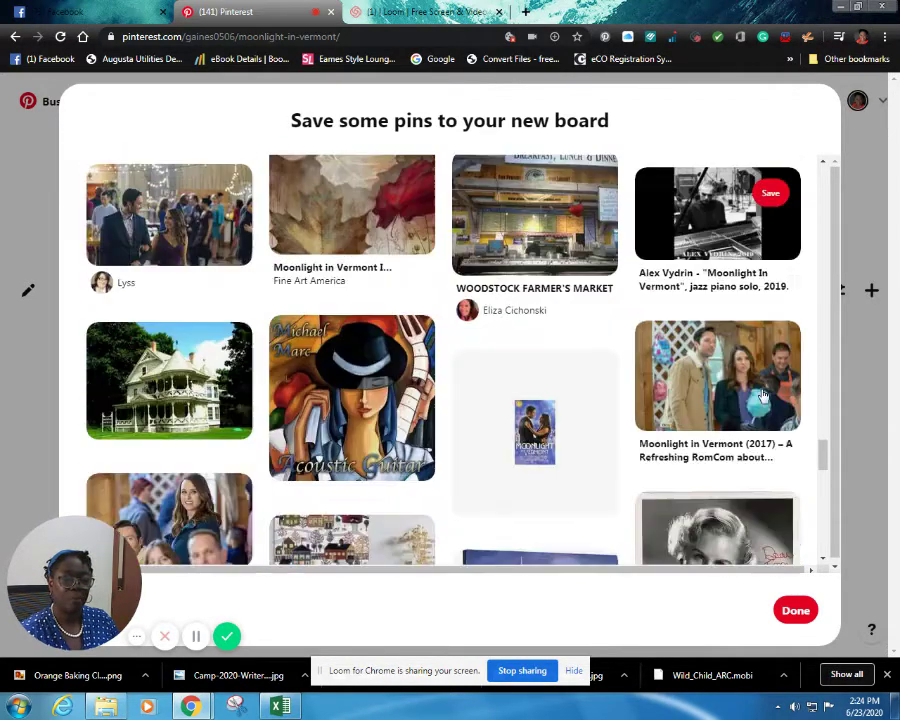
{"action": "left_click", "coordinate": [520, 230]}
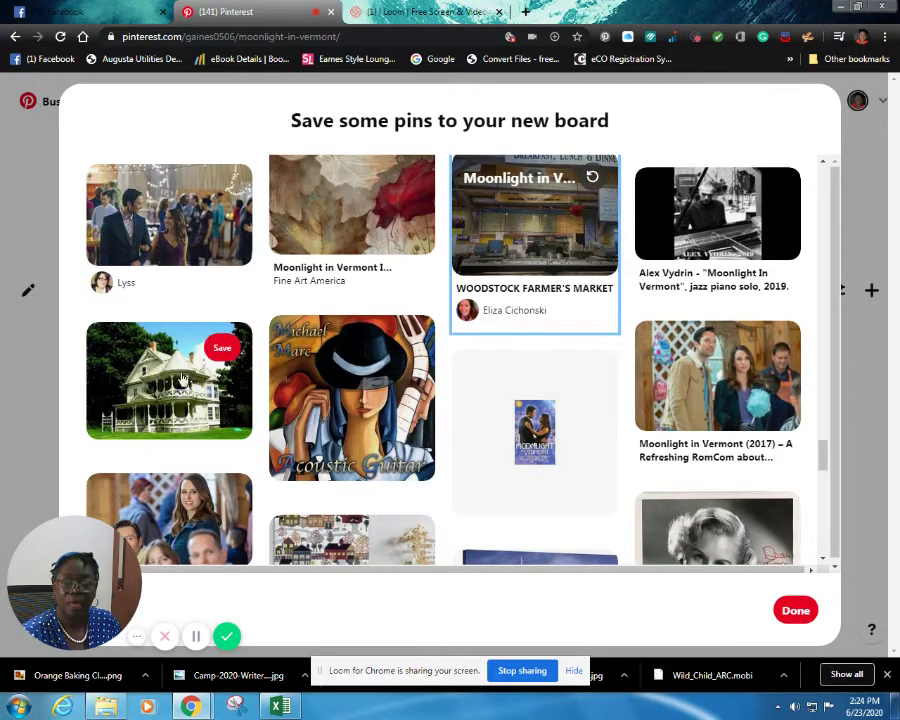
{"action": "left_click", "coordinate": [223, 348]}
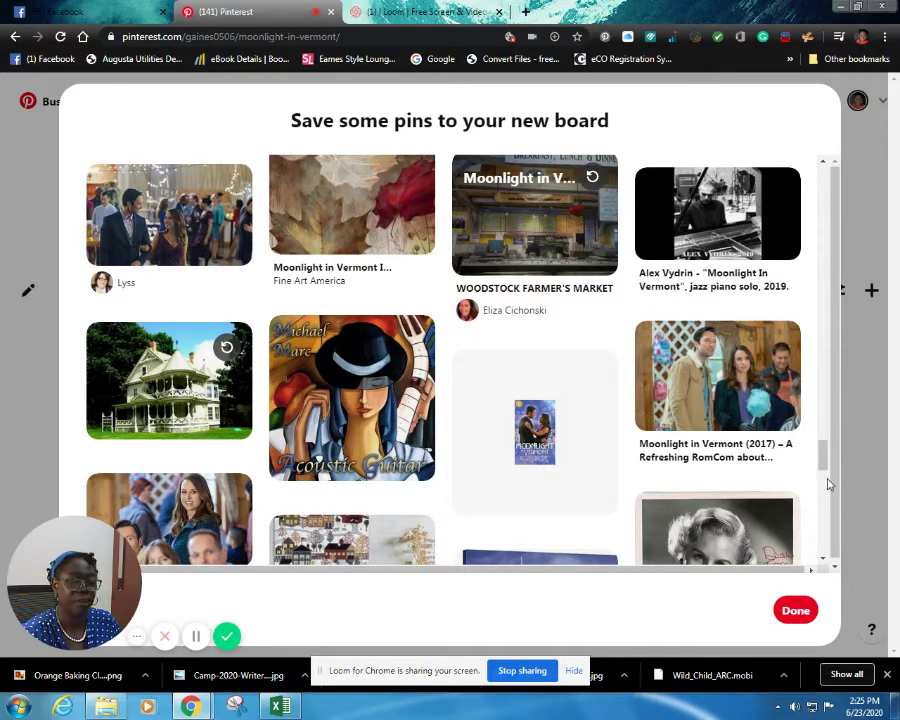
Finish choosing suggested pins and look over the saved pins on the Moonlight in Vermont board
{"action": "scroll", "coordinate": [826, 481], "scroll_direction": "down", "scroll_amount": 1}
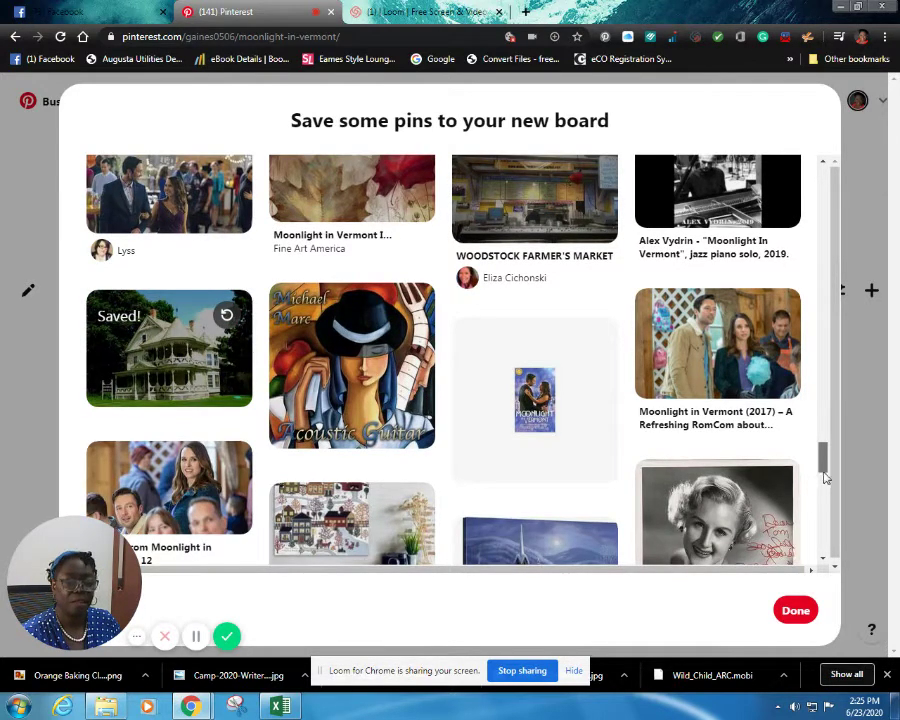
{"action": "left_click", "coordinate": [796, 610]}
{"action": "scroll", "coordinate": [898, 310], "scroll_direction": "down", "scroll_amount": 3}
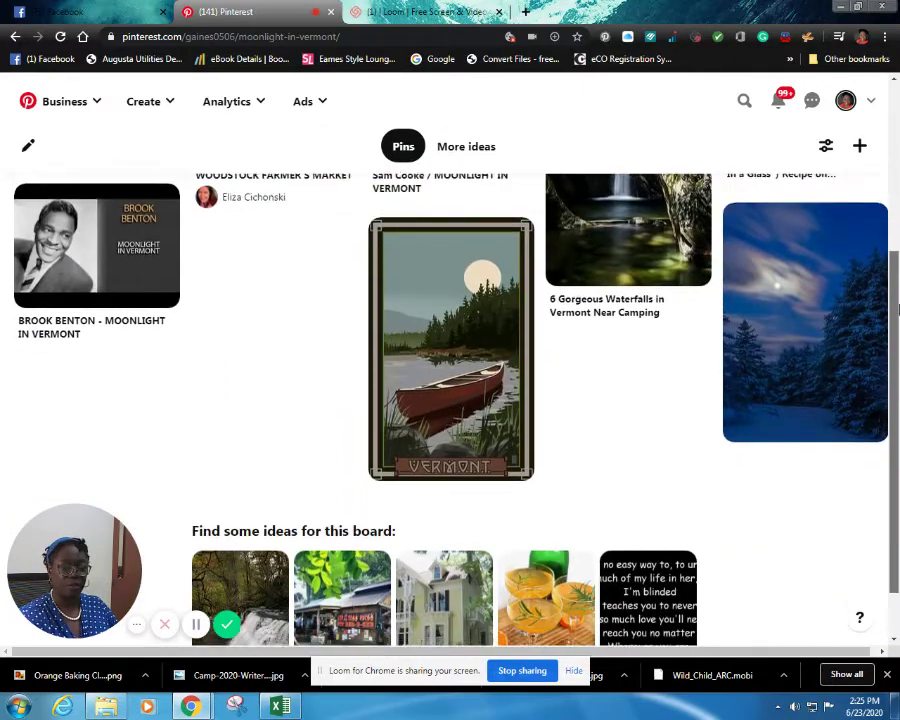
{"action": "scroll", "coordinate": [898, 314], "scroll_direction": "down", "scroll_amount": 1}
{"action": "left_click_drag", "start_coordinate": [898, 321], "coordinate": [898, 343]}
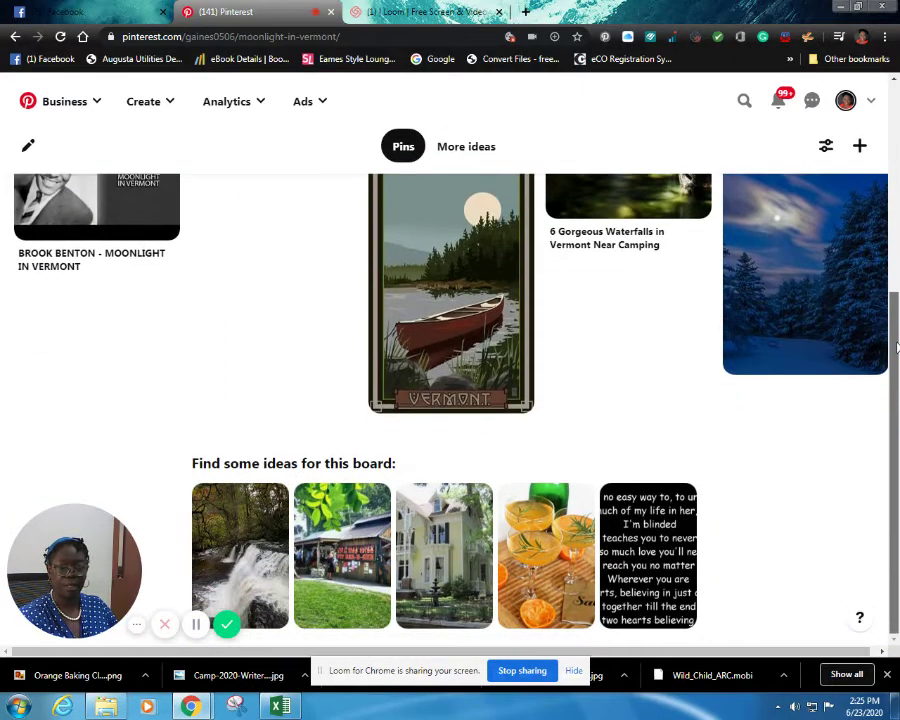
{"action": "scroll", "coordinate": [897, 330], "scroll_direction": "up", "scroll_amount": 5}
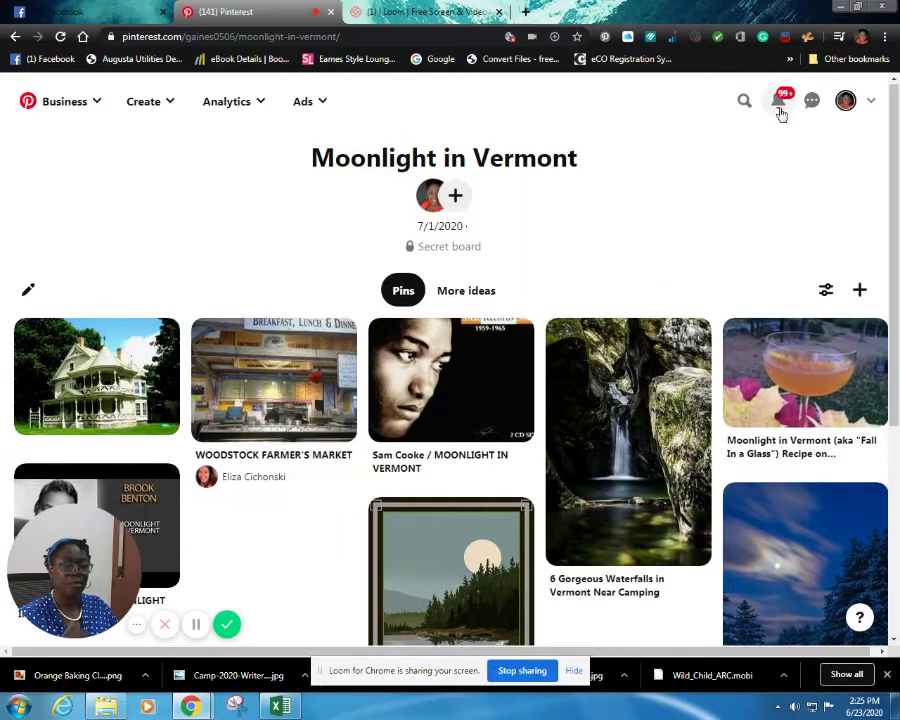
Search Pinterest for "vermont"
{"action": "left_click", "coordinate": [745, 103]}
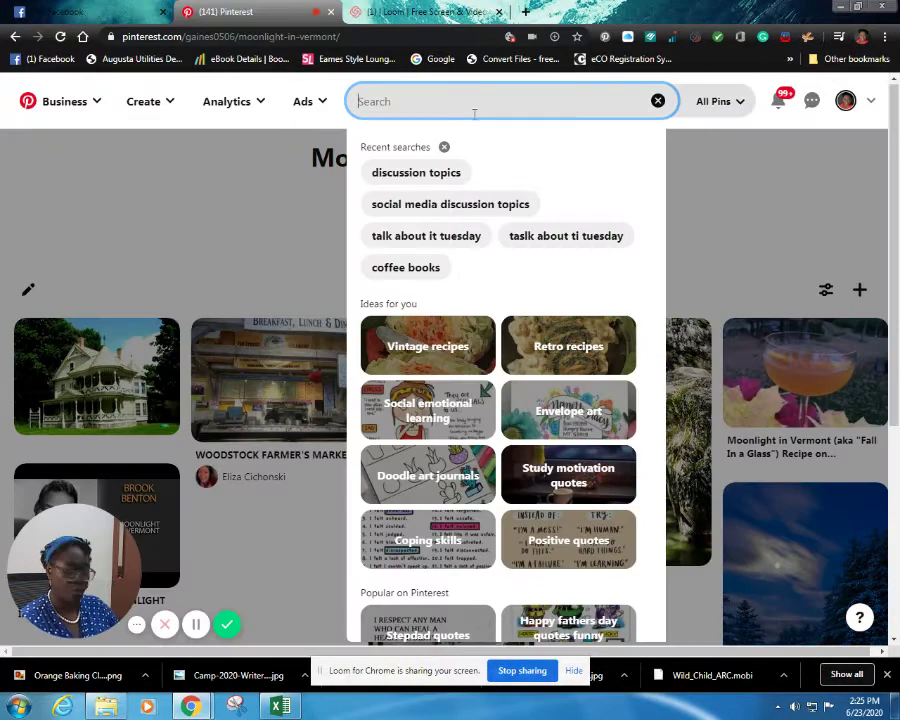
{"action": "type", "text": "verm"}
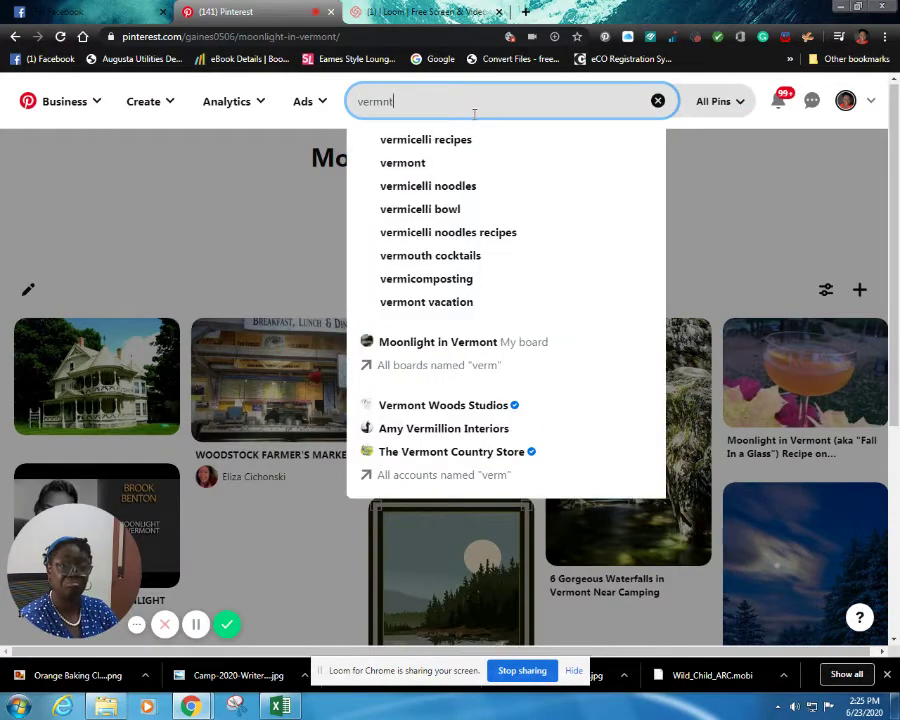
{"action": "type", "text": "o"}
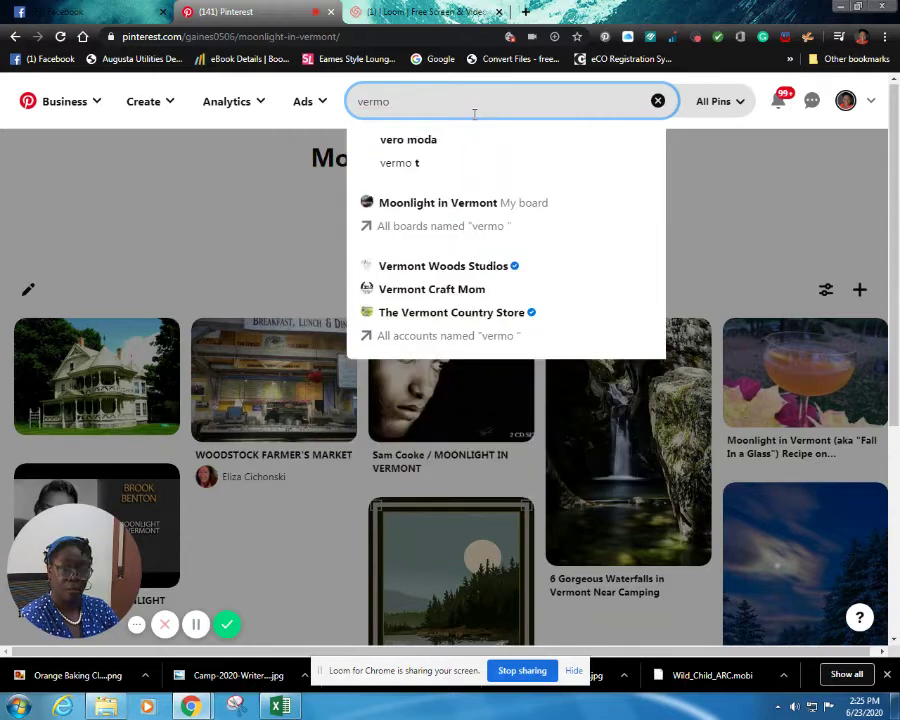
{"action": "key", "text": "BackSpace"}
{"action": "type", "text": "nt"}
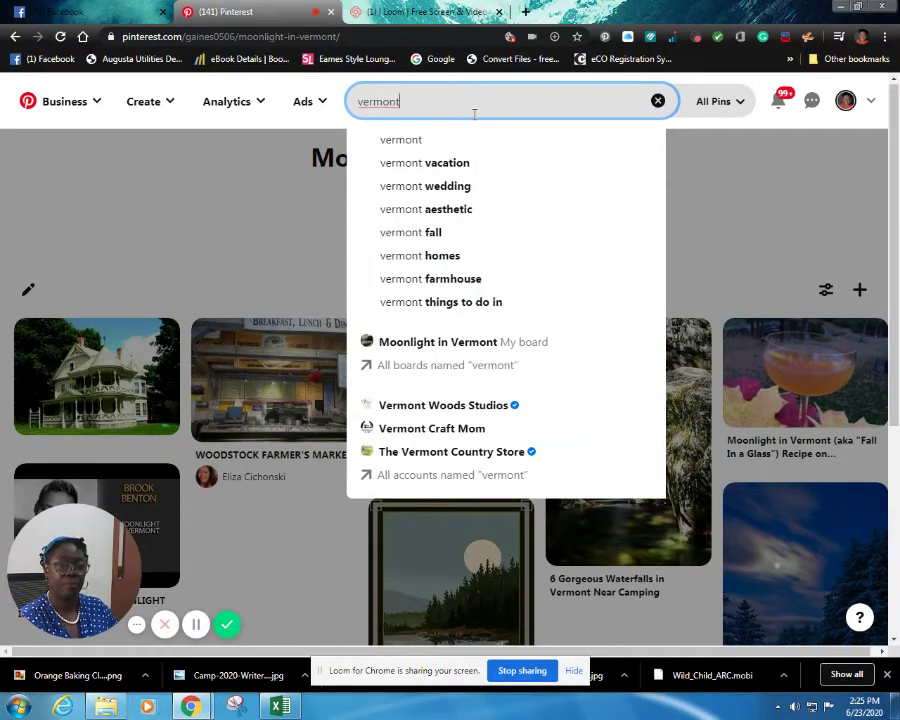
{"action": "left_click", "coordinate": [407, 146]}
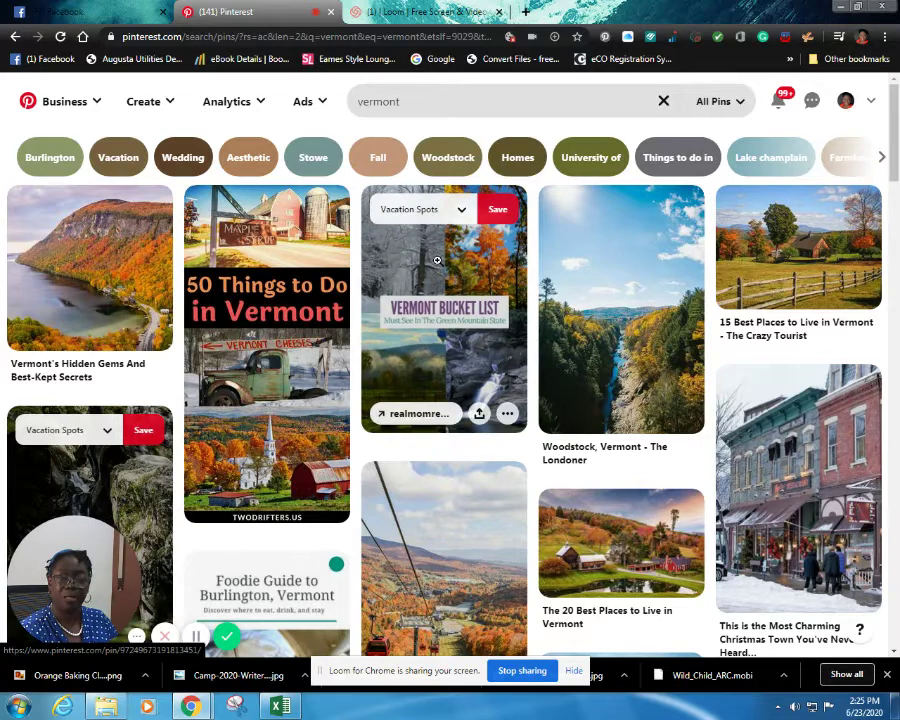
Look at the "Vermont Bucket List" pin and save it from the search results to the Moonlight in Vermont board
{"action": "left_click", "coordinate": [437, 259]}
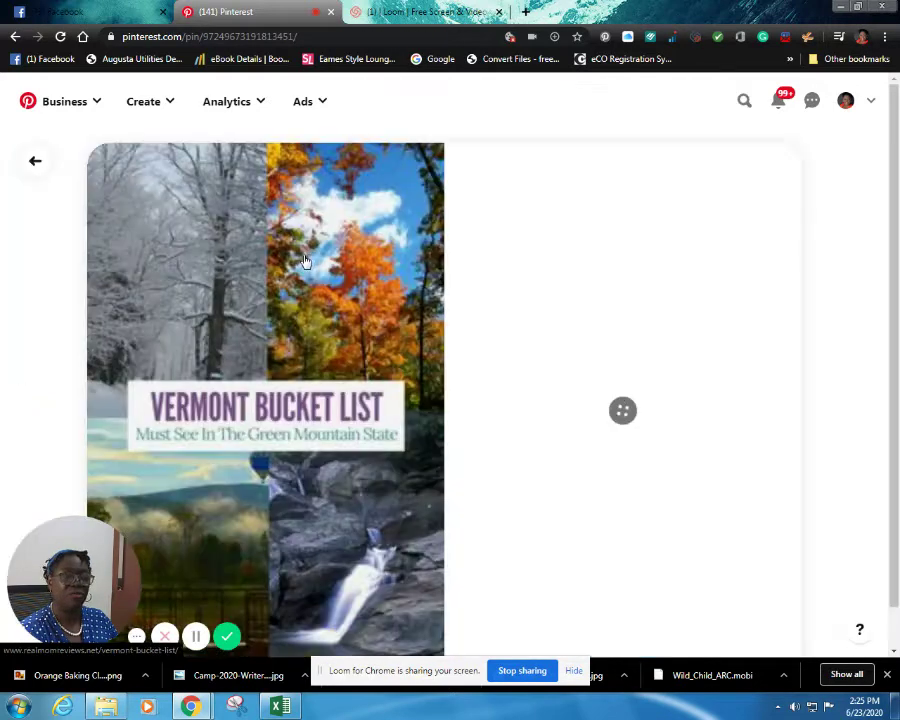
{"action": "left_click", "coordinate": [35, 163]}
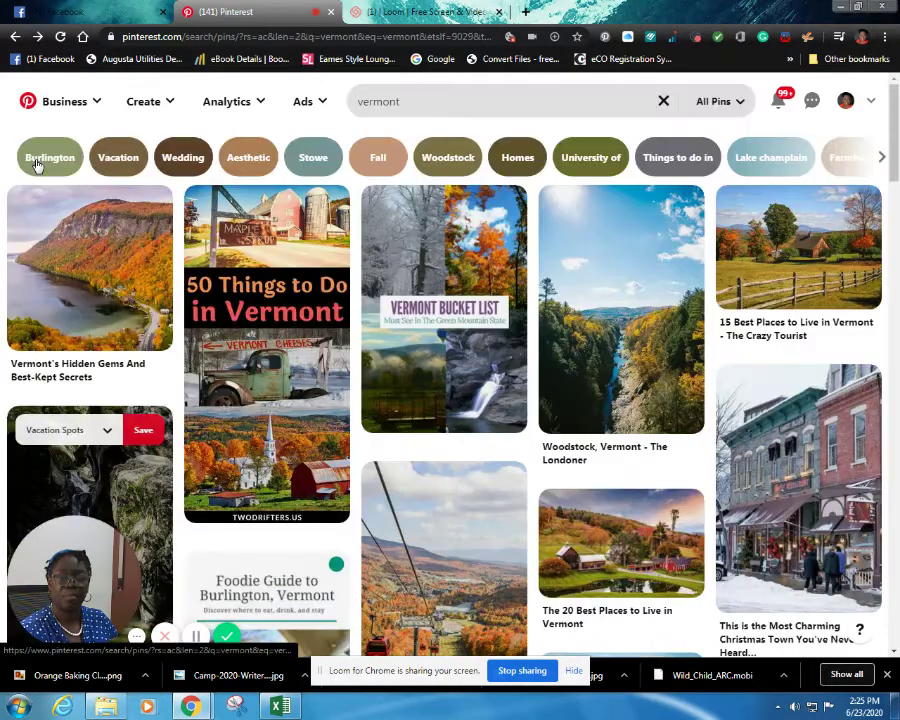
{"action": "mouse_move", "coordinate": [502, 222]}
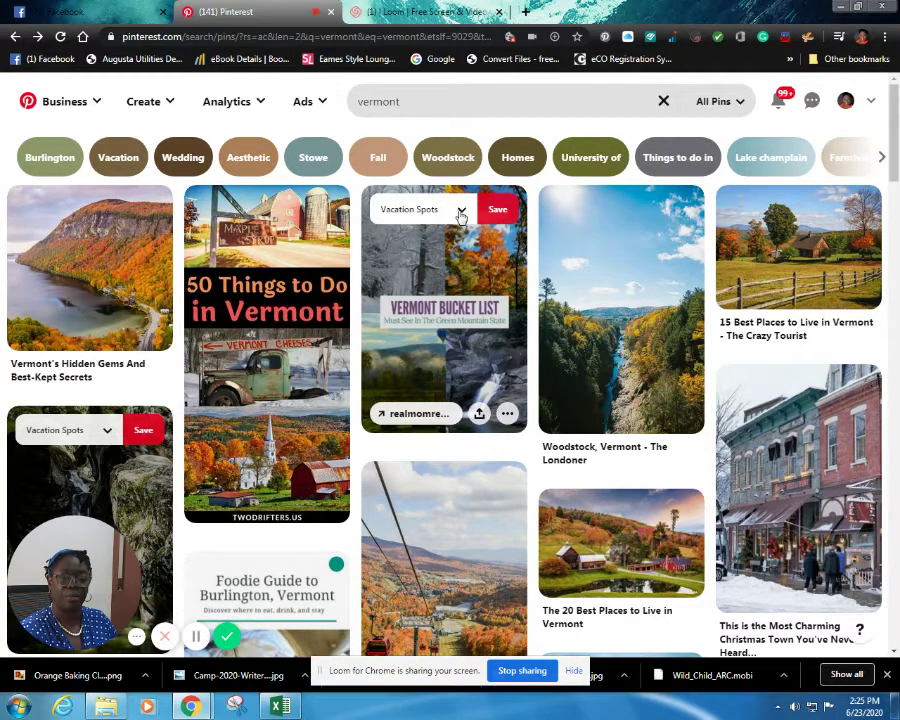
{"action": "left_click", "coordinate": [461, 213]}
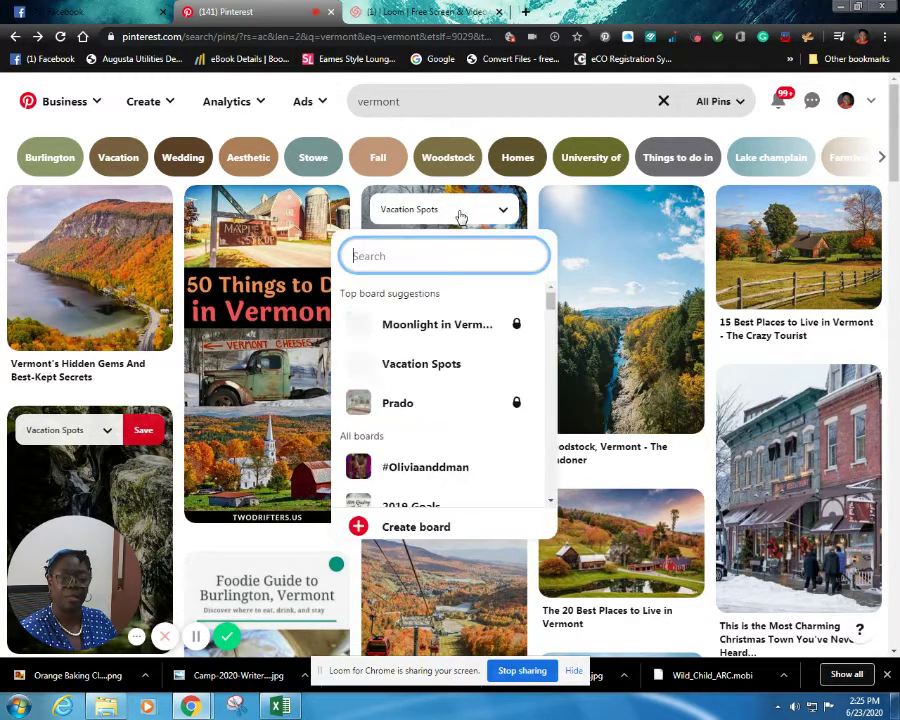
{"action": "left_click", "coordinate": [472, 330]}
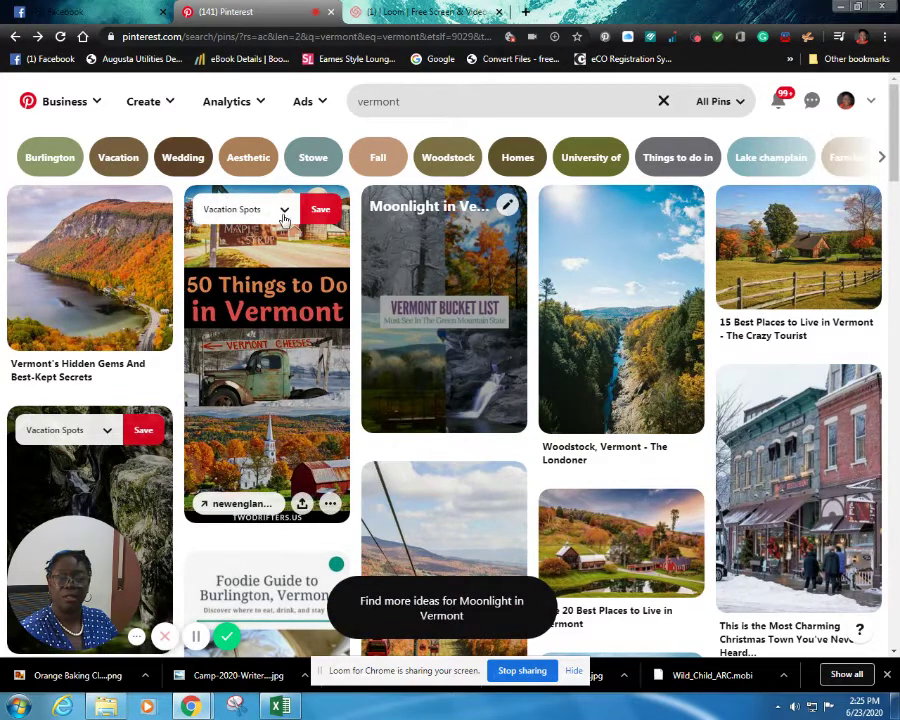
Save the "50 Things to Do in Vermont" and "The 20 Best Places to Live in Vermont" pins to the Moonlight in Vermont board
{"action": "left_click", "coordinate": [284, 214]}
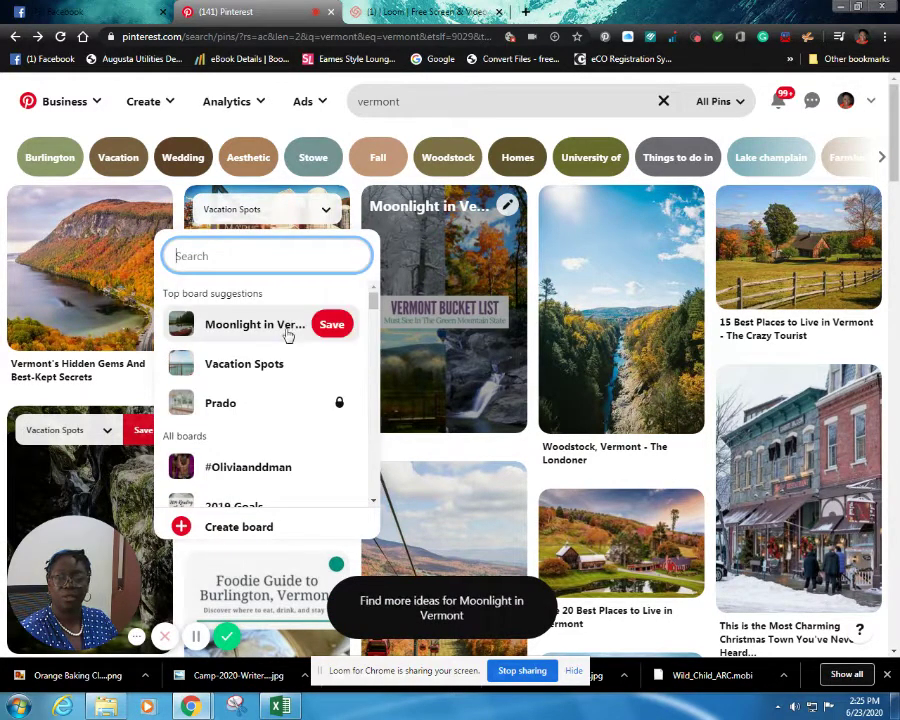
{"action": "left_click", "coordinate": [286, 327]}
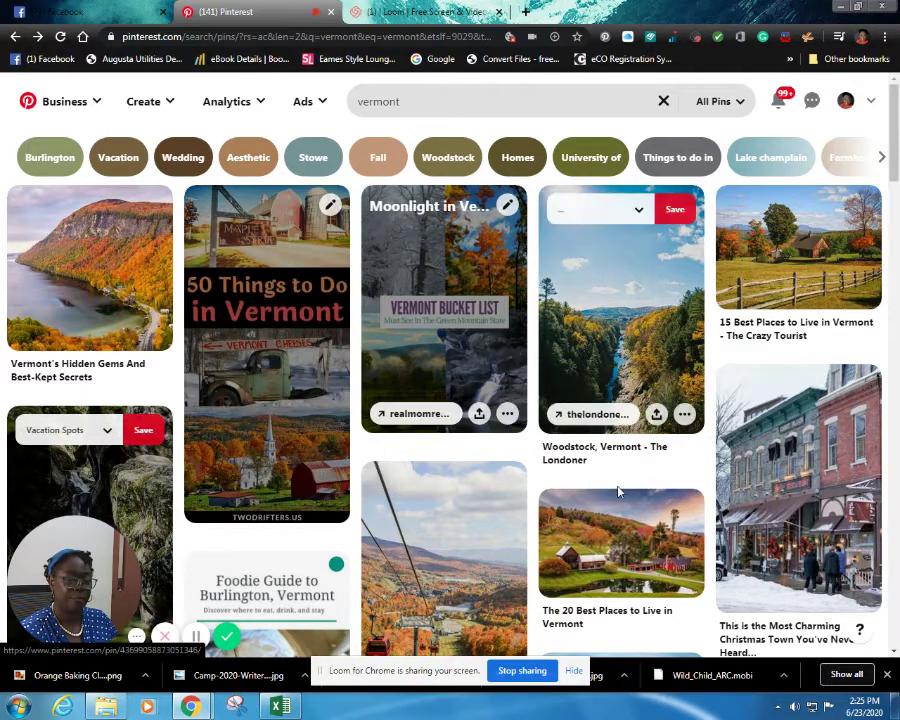
{"action": "scroll", "coordinate": [600, 430], "scroll_direction": "down", "scroll_amount": 2}
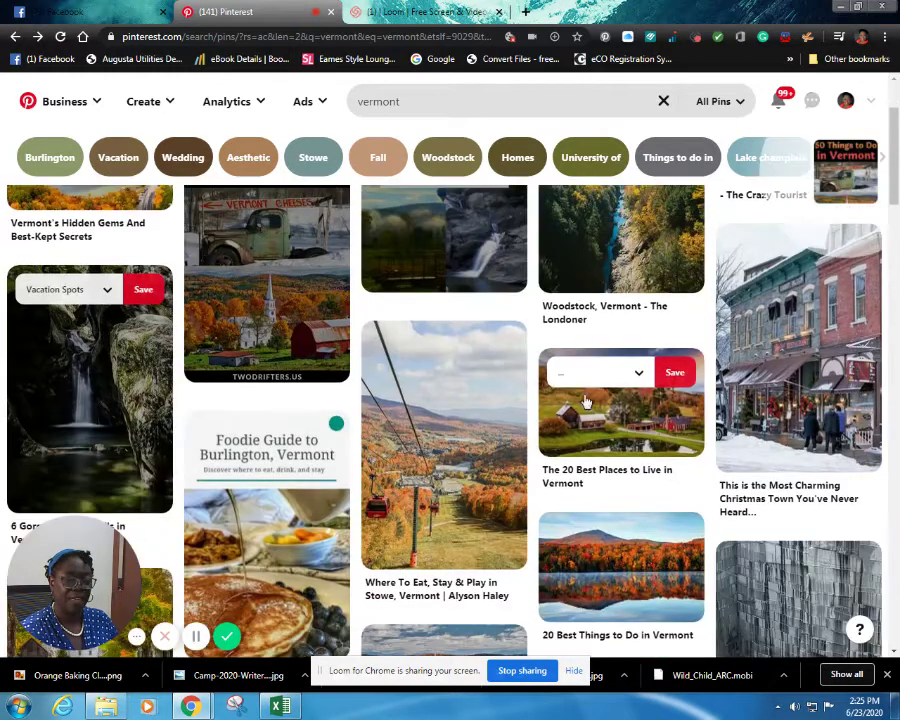
{"action": "left_click", "coordinate": [640, 378]}
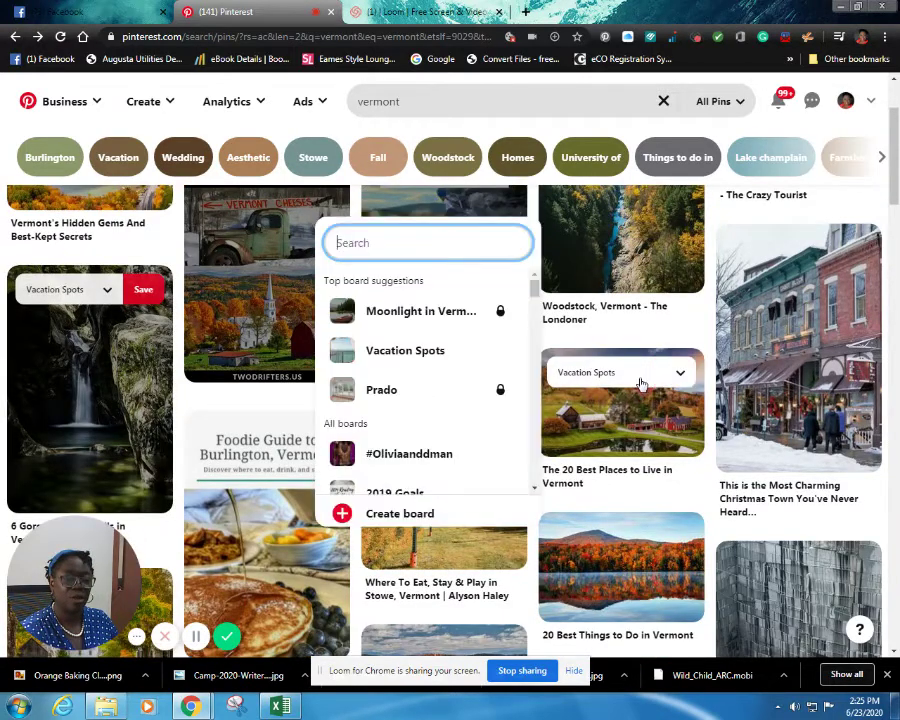
{"action": "left_click", "coordinate": [490, 311]}
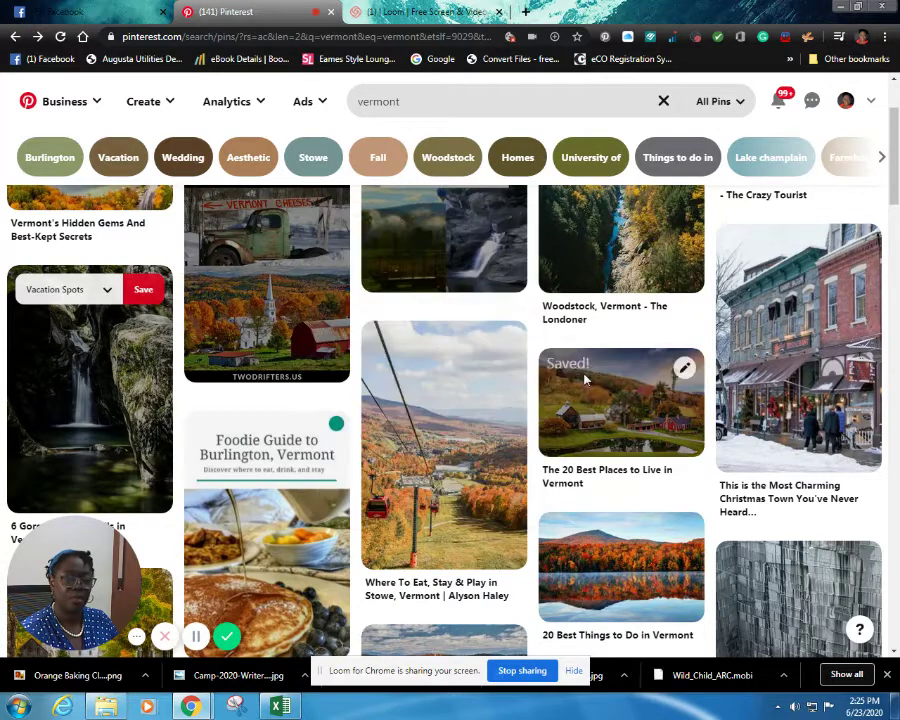
View the details of "The 20 Best Places to Live in Vermont" pin and return to the search results
{"action": "left_click", "coordinate": [609, 428]}
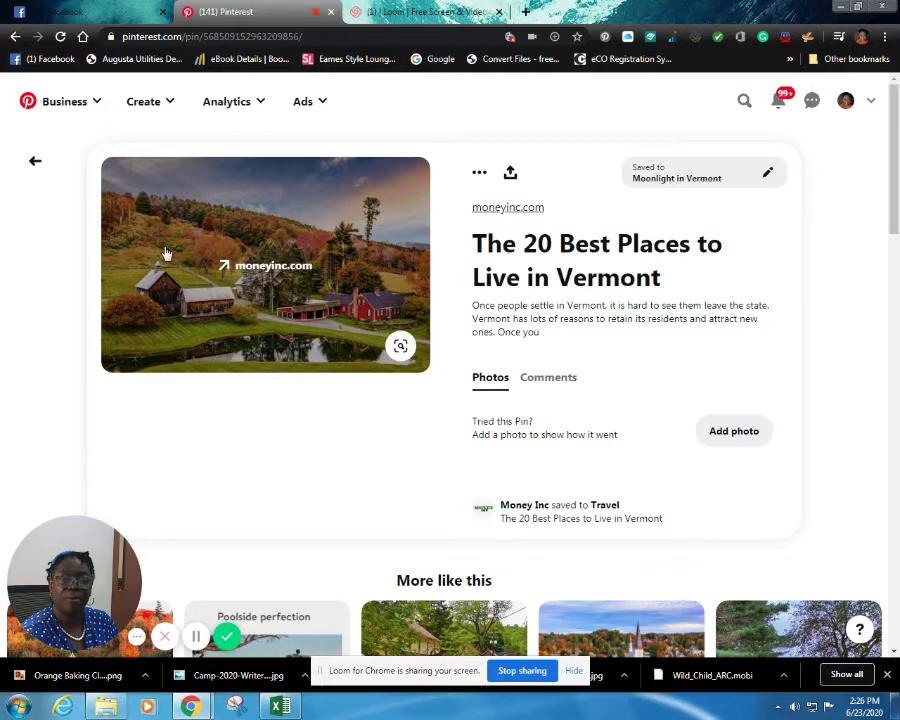
{"action": "left_click", "coordinate": [34, 163]}
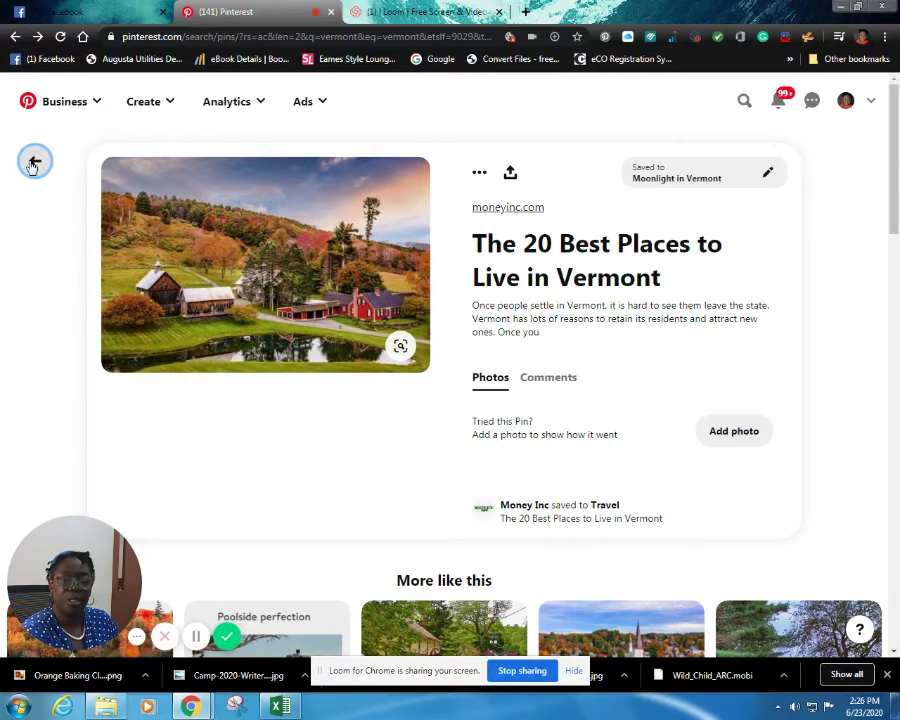
{"action": "left_click", "coordinate": [33, 164]}
Save the "This is the Most Charming Christmas Town You've Never Heard..." pin to the Moonlight in Vermont board
{"action": "scroll", "coordinate": [30, 165], "scroll_direction": "down", "scroll_amount": 2}
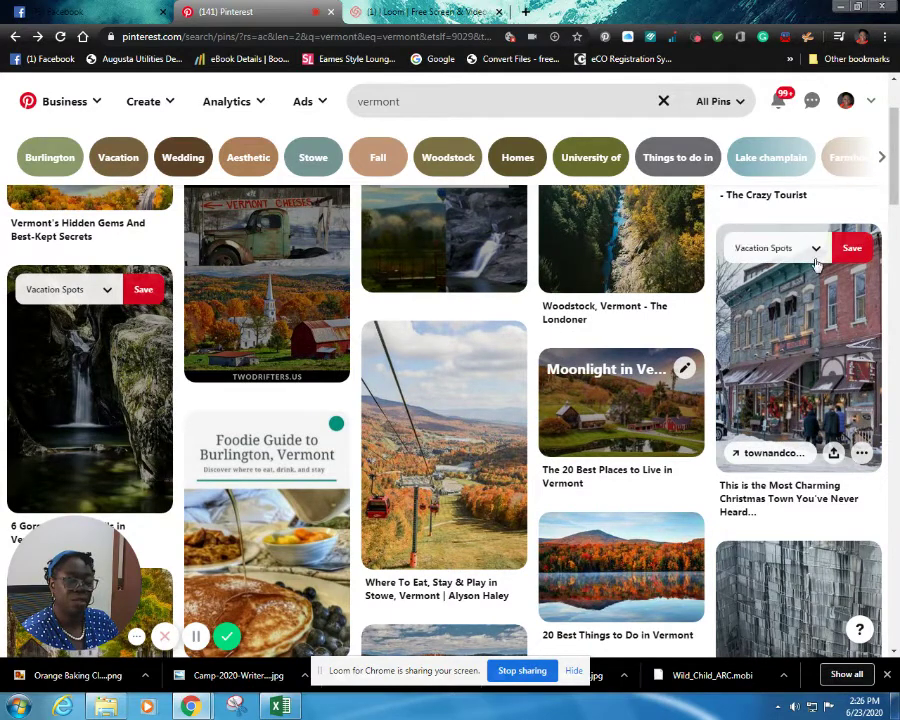
{"action": "left_click", "coordinate": [817, 250]}
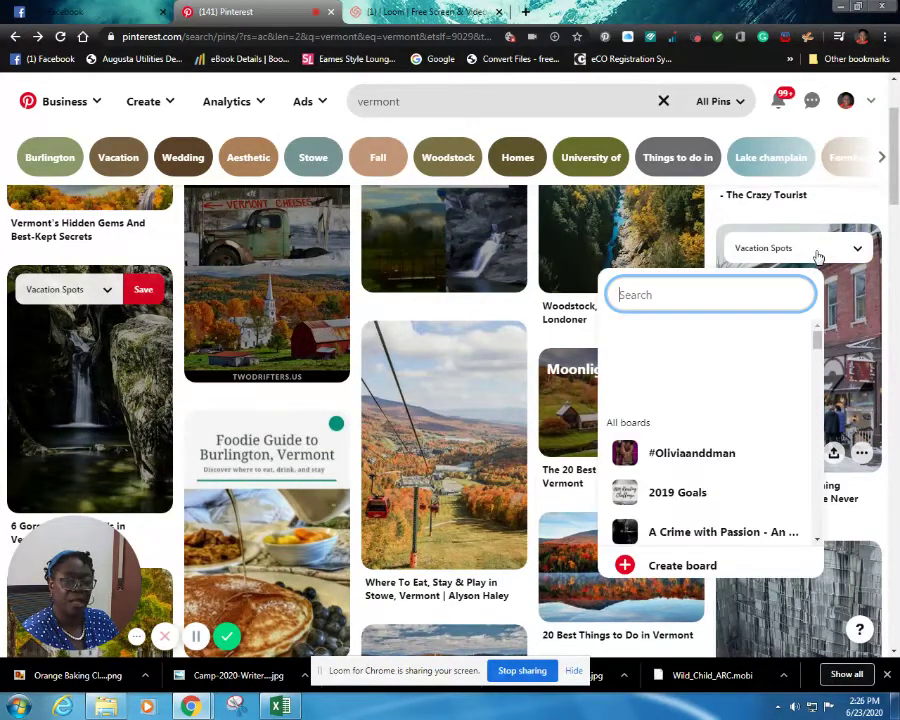
{"action": "left_click", "coordinate": [684, 372]}
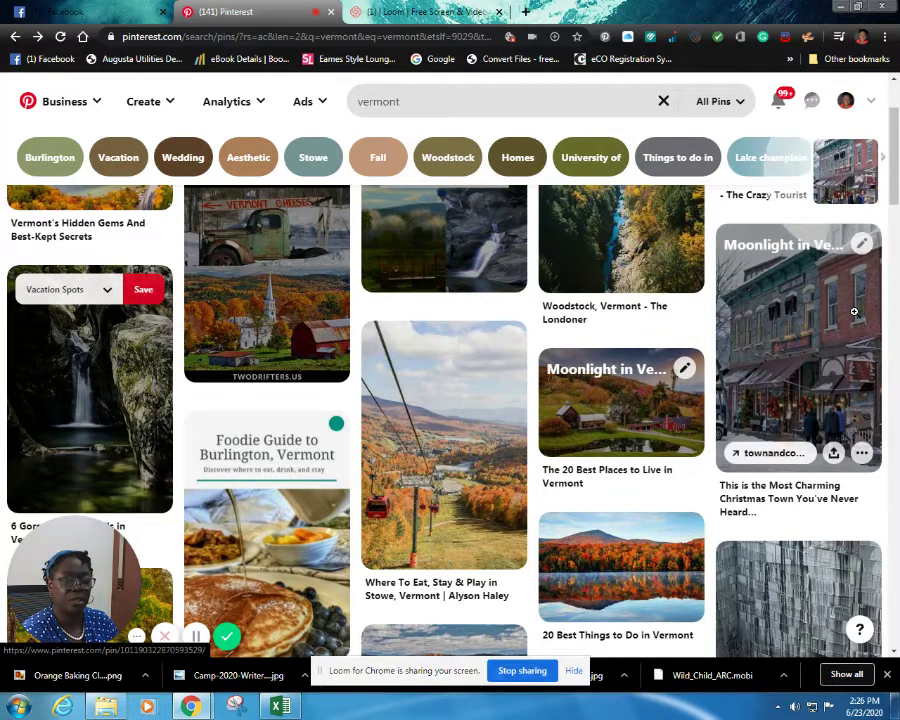
Find the "Things to Do in Woodstock, Vermont" pin further down the results and save it to the Moonlight in Vermont board
{"action": "scroll", "coordinate": [893, 225], "scroll_direction": "down", "scroll_amount": 1}
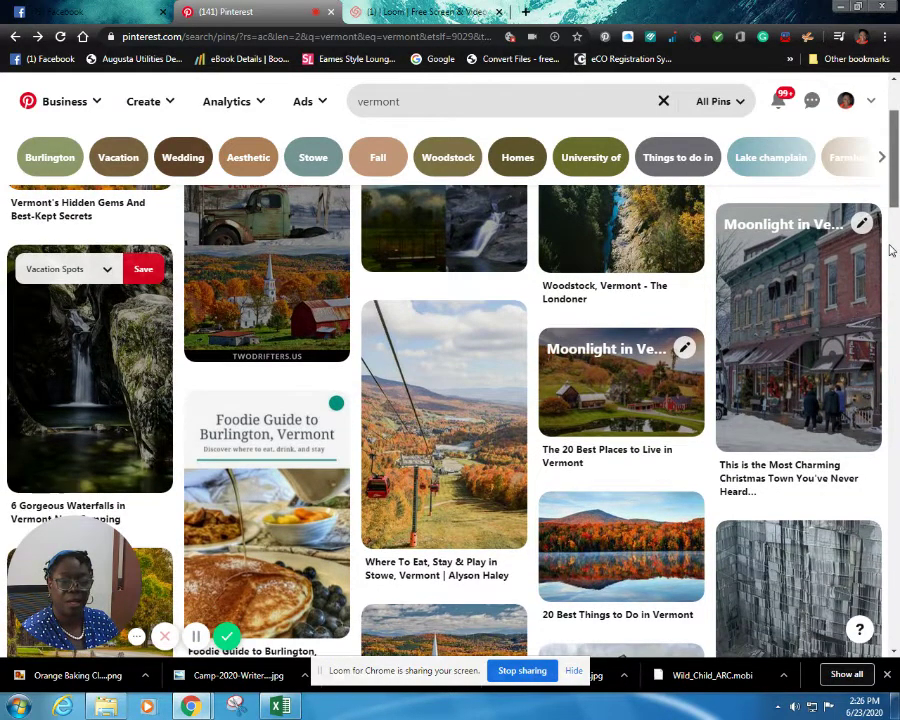
{"action": "scroll", "coordinate": [891, 250], "scroll_direction": "down", "scroll_amount": 4}
{"action": "scroll", "coordinate": [891, 250], "scroll_direction": "down", "scroll_amount": 1}
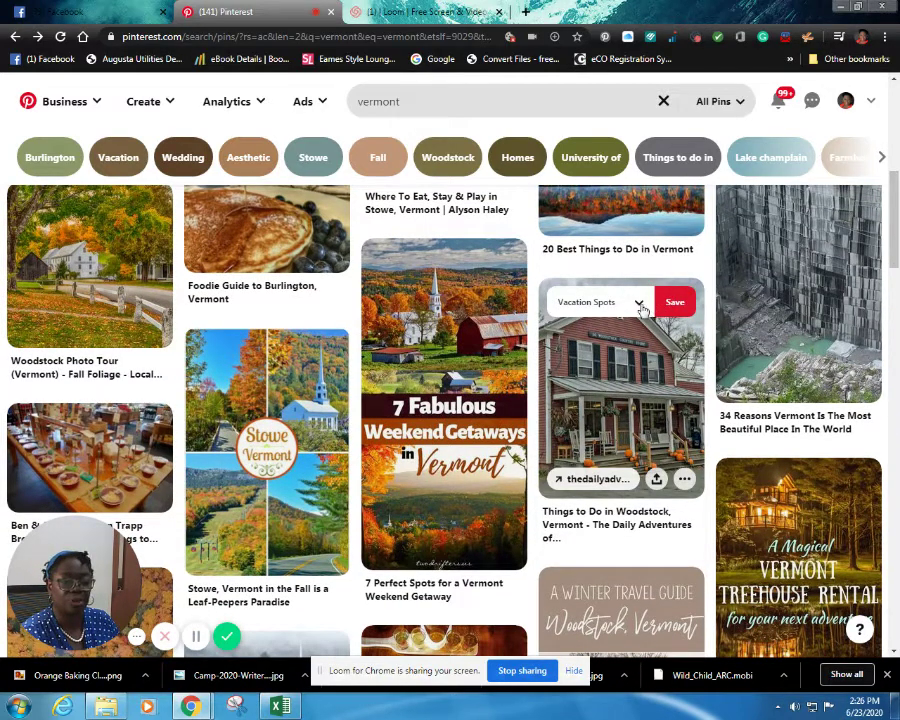
{"action": "left_click", "coordinate": [639, 304]}
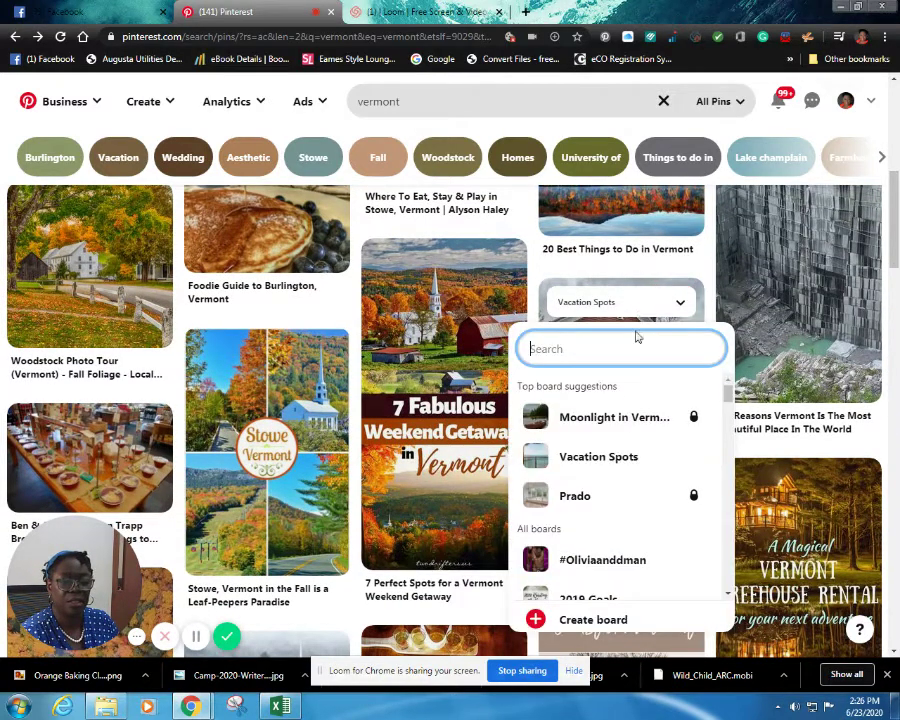
{"action": "left_click", "coordinate": [686, 418]}
Save the "Ben & Jerry's, the von Trapp Brewery" pin to the Moonlight in Vermont board
{"action": "scroll", "coordinate": [658, 400], "scroll_direction": "down", "scroll_amount": 2}
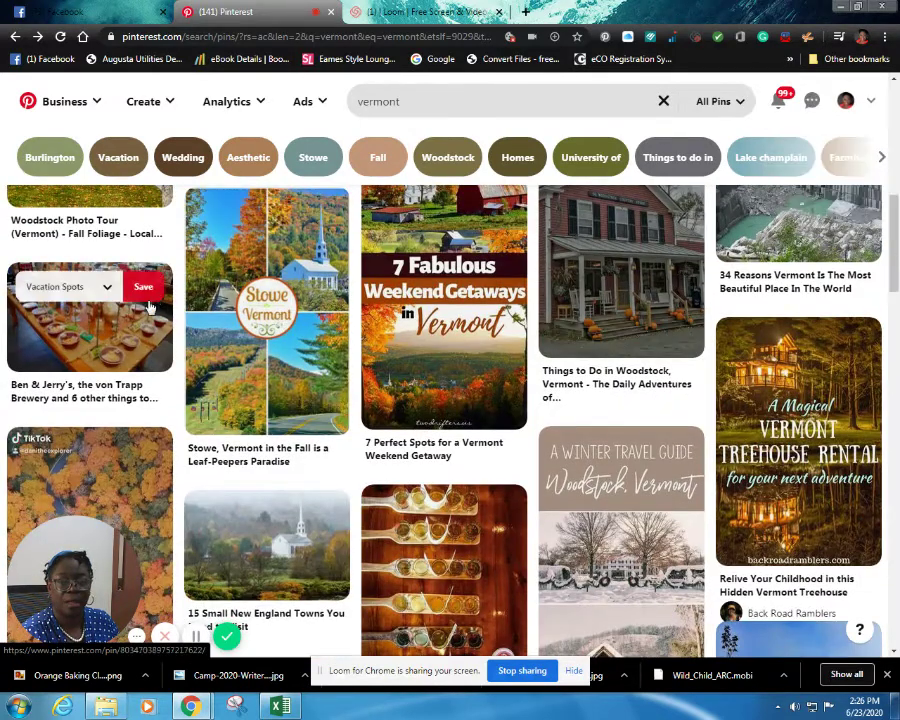
{"action": "left_click", "coordinate": [107, 290]}
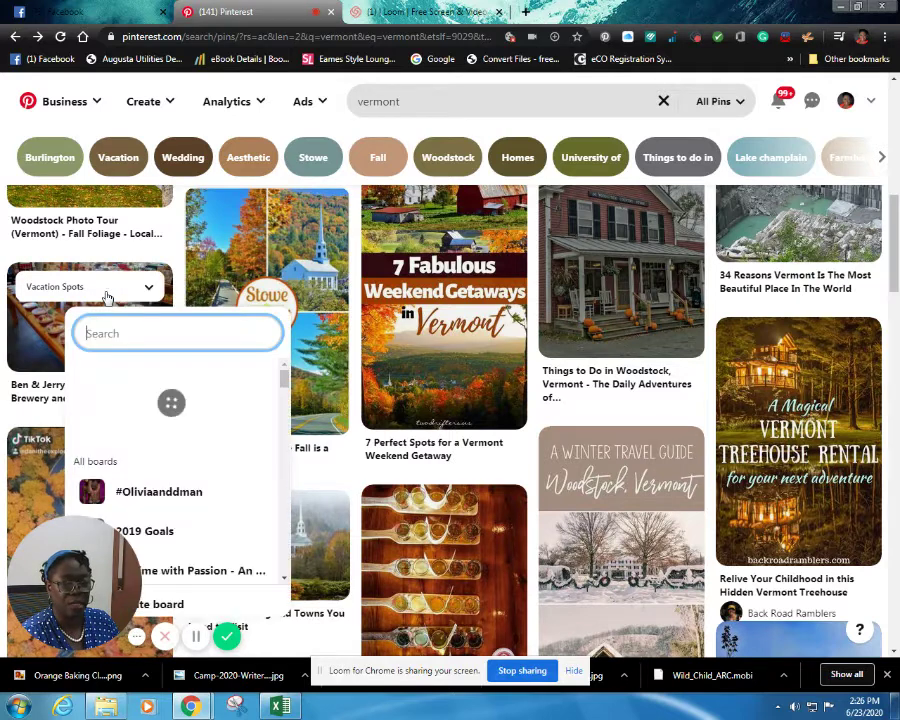
{"action": "left_click", "coordinate": [236, 406]}
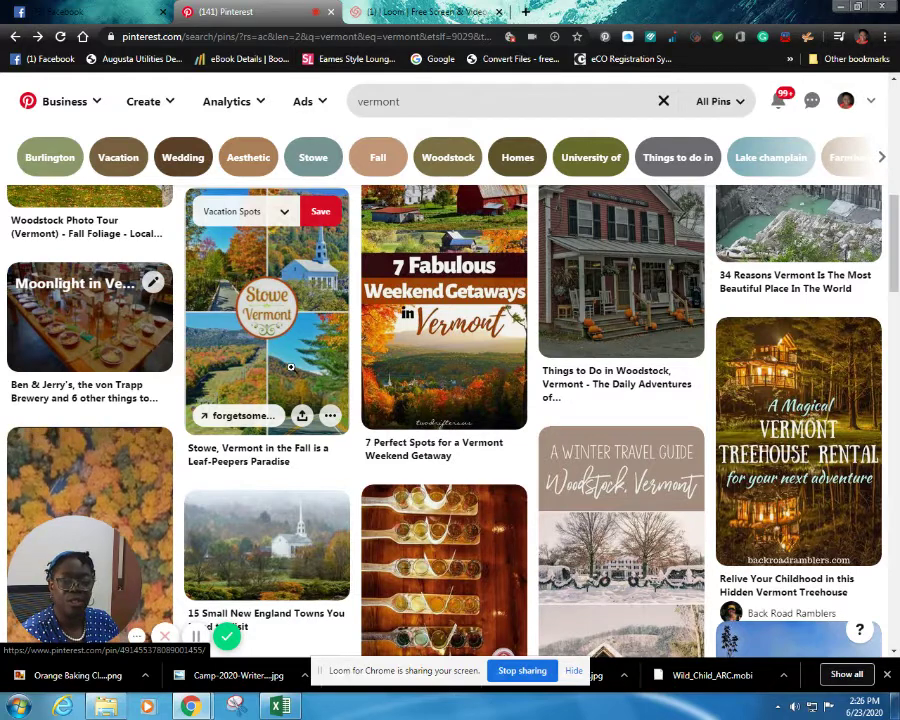
Save the "Stowe, Vermont in the Fall is a Leaf-Peepers Paradise" pin to the Moonlight in Vermont board
{"action": "scroll", "coordinate": [290, 367], "scroll_direction": "up", "scroll_amount": 1}
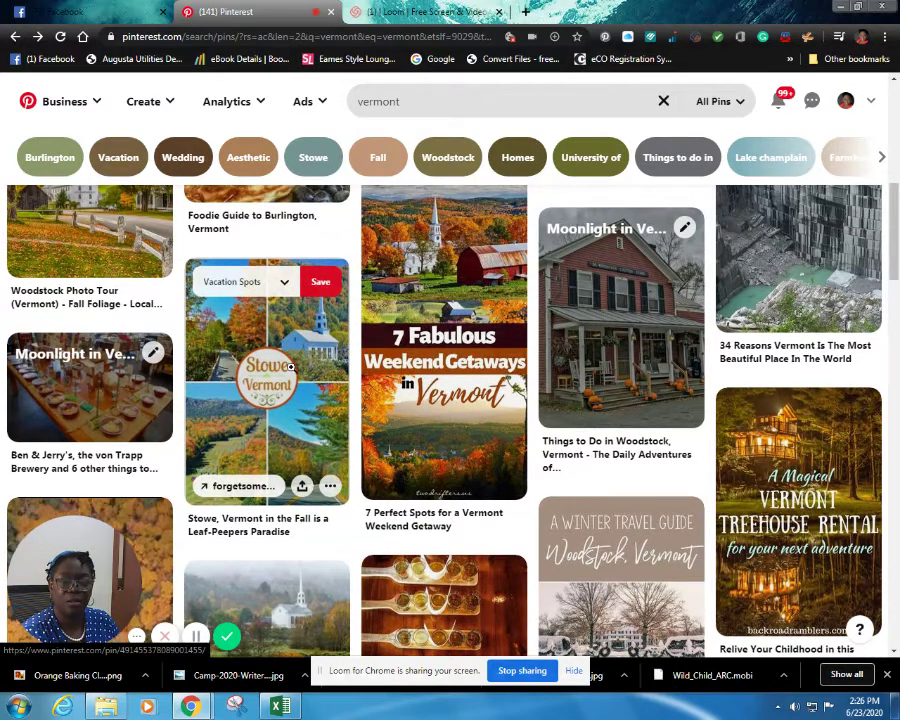
{"action": "left_click", "coordinate": [286, 284]}
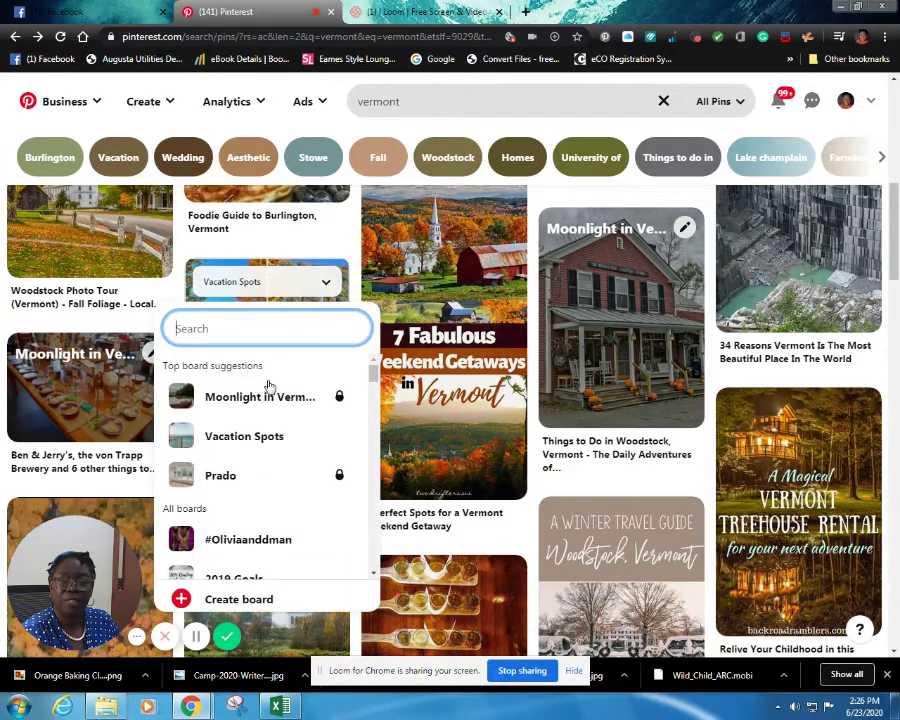
{"action": "mouse_move", "coordinate": [268, 400]}
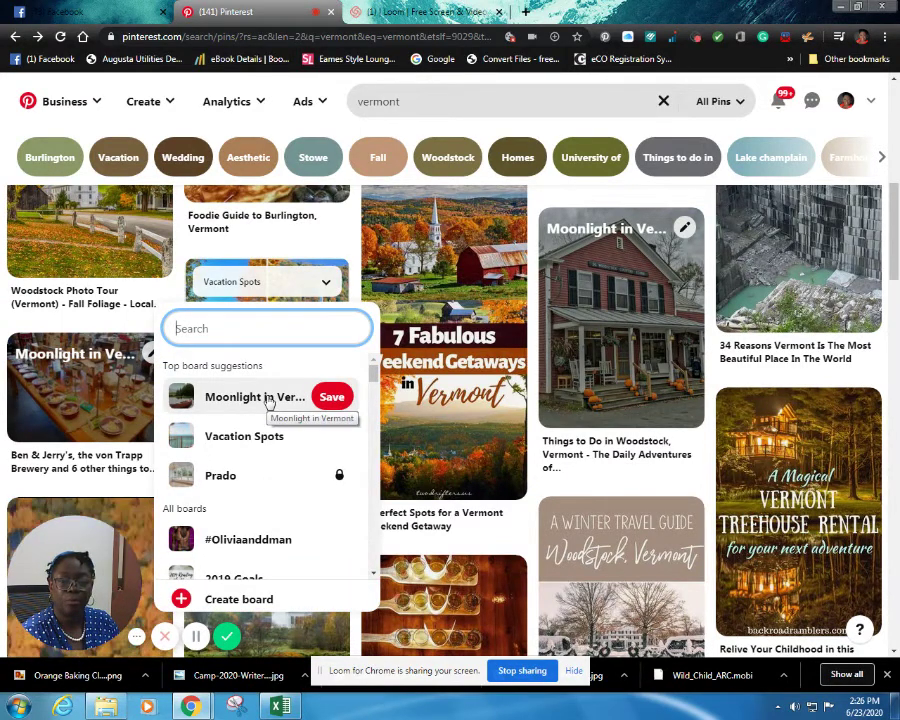
{"action": "left_click", "coordinate": [266, 398]}
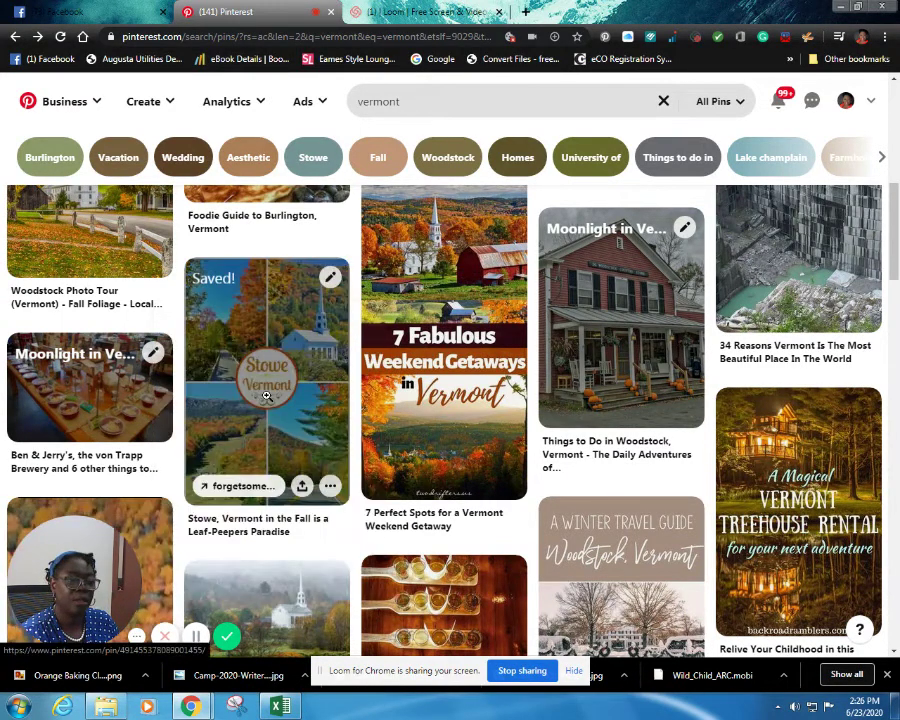
Extend the search to "vermont apples" and run it
{"action": "left_click", "coordinate": [411, 101]}
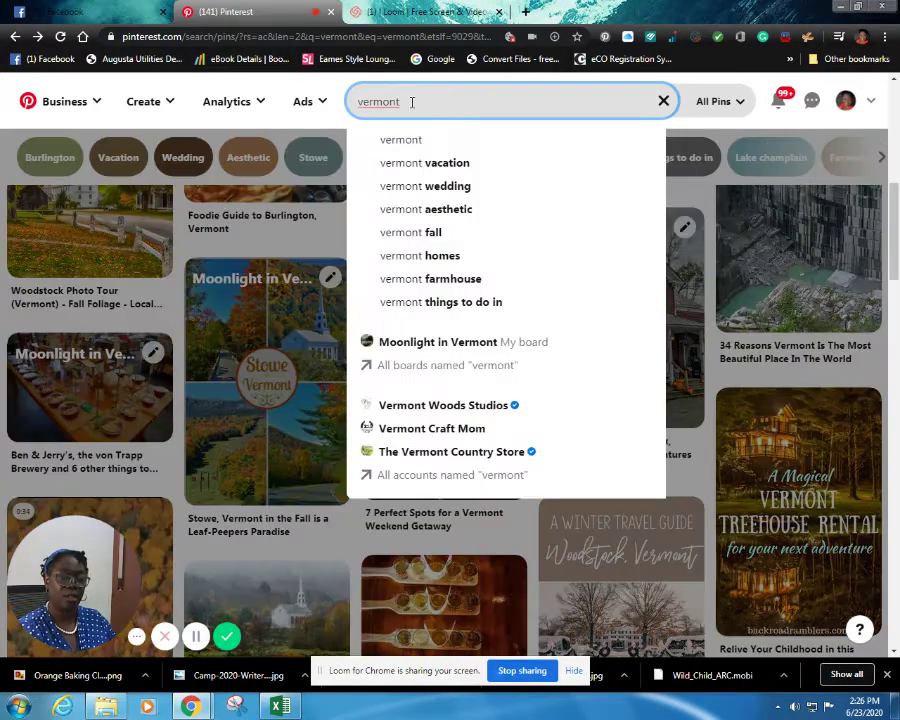
{"action": "type", "text": "apples"}
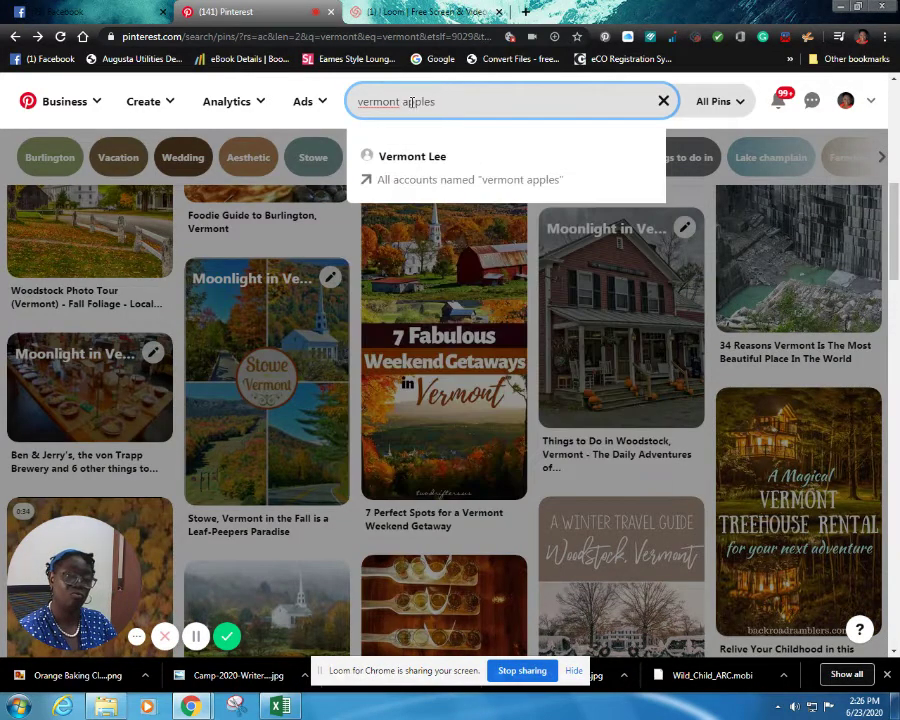
{"action": "key", "text": "Return"}
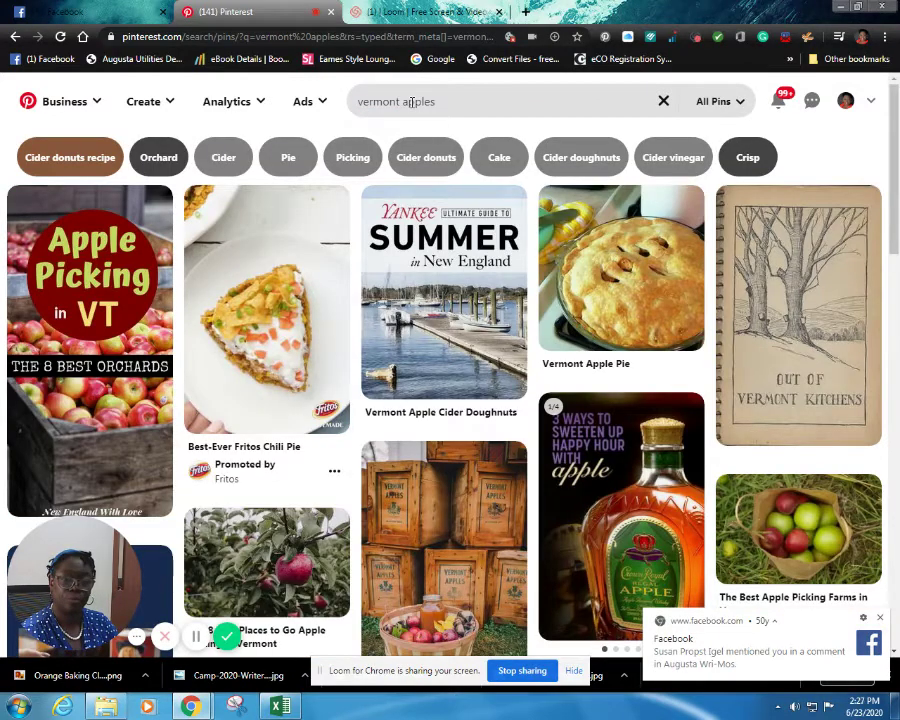
Save the "Apple Picking in VT: The 8 Best Orchards" pin to the Moonlight in Vermont board
{"action": "mouse_move", "coordinate": [108, 218]}
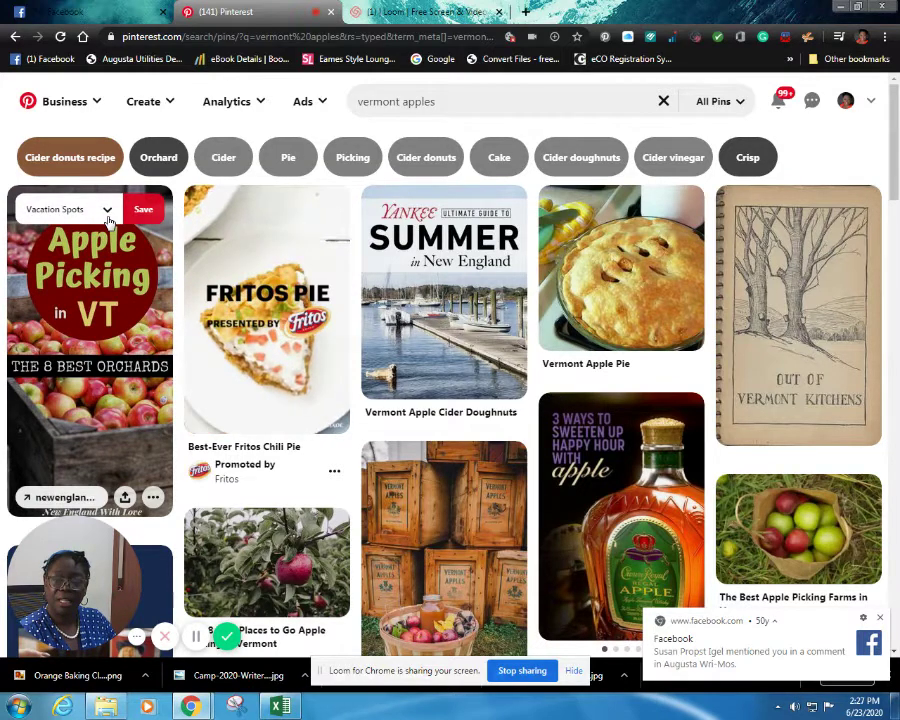
{"action": "left_click", "coordinate": [108, 218]}
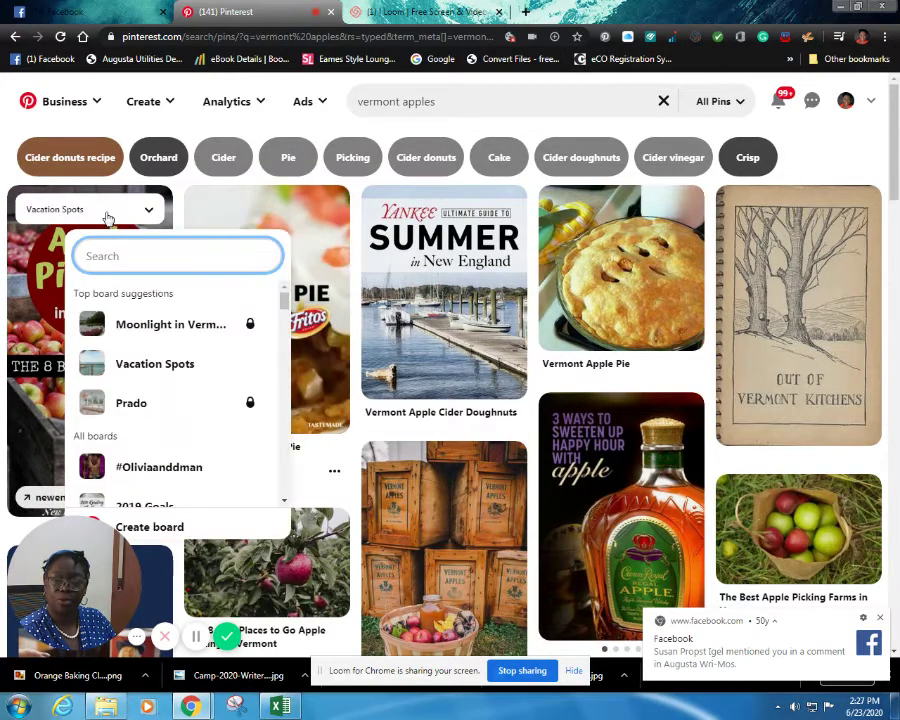
{"action": "left_click", "coordinate": [235, 327]}
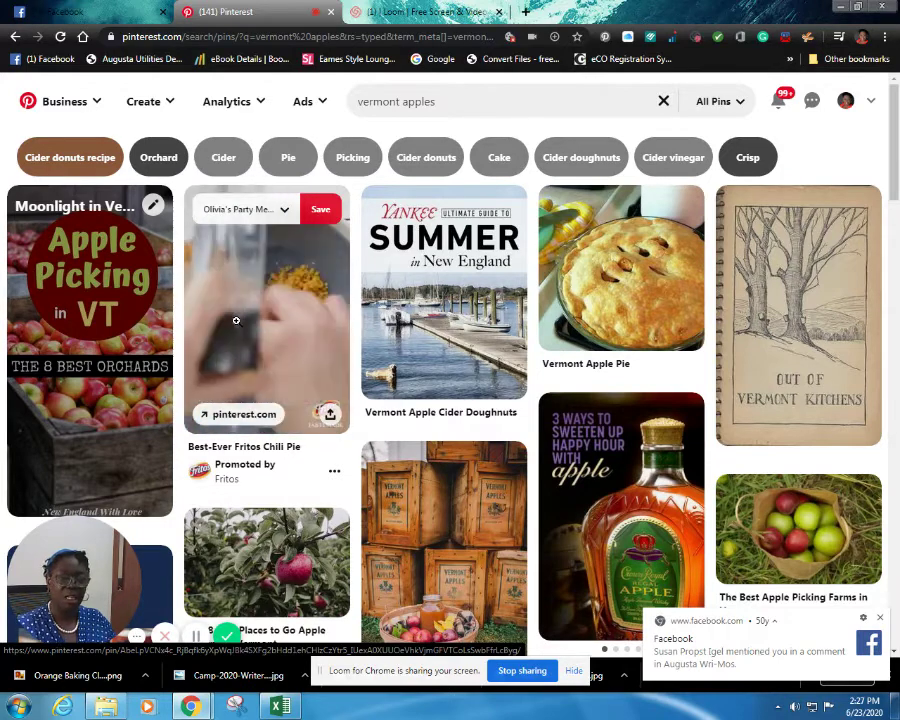
Save the "The Best Apple Picking Farms in Vermont" pin to the Moonlight in Vermont board
{"action": "scroll", "coordinate": [673, 400], "scroll_direction": "down", "scroll_amount": 1}
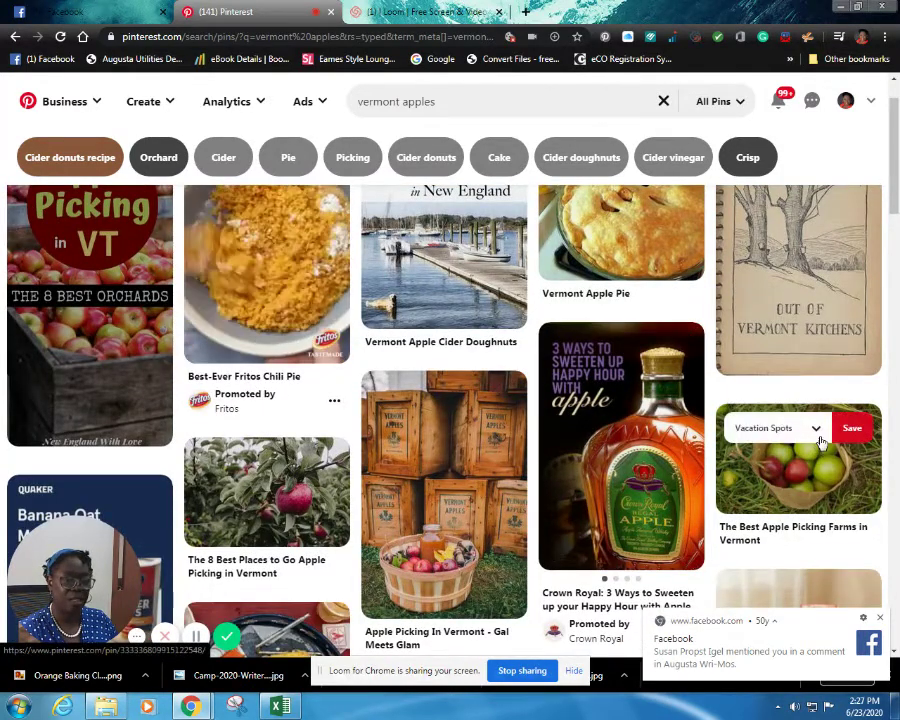
{"action": "left_click", "coordinate": [817, 428]}
{"action": "left_click", "coordinate": [770, 520]}
Save the "Apple Picking In Vermont - Gal Meets Glam" pin to the Moonlight in Vermont board
{"action": "scroll", "coordinate": [440, 440], "scroll_direction": "down", "scroll_amount": 3}
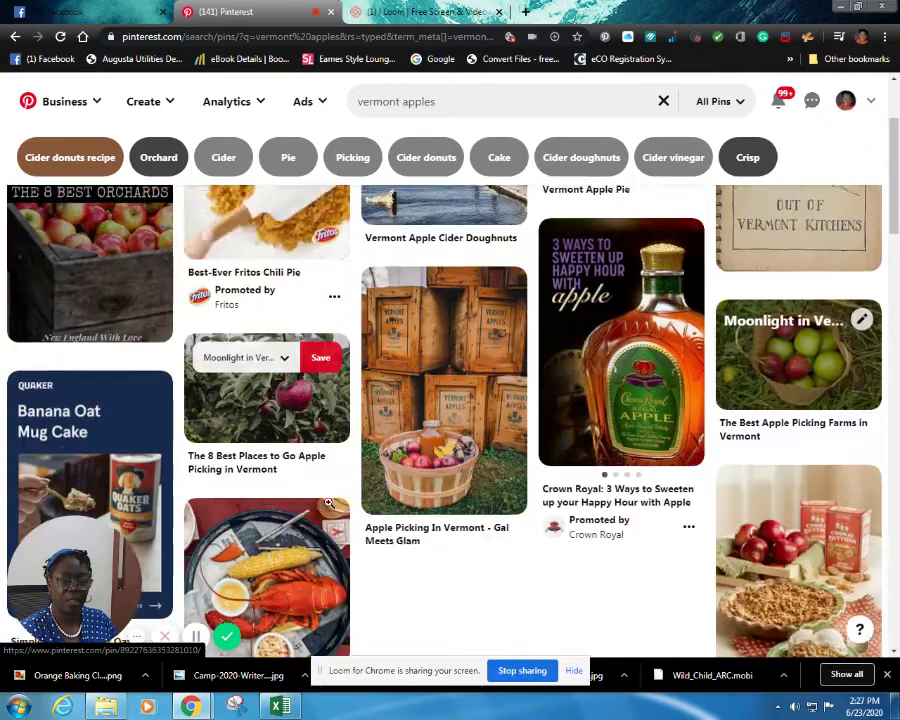
{"action": "scroll", "coordinate": [476, 395], "scroll_direction": "up", "scroll_amount": 2}
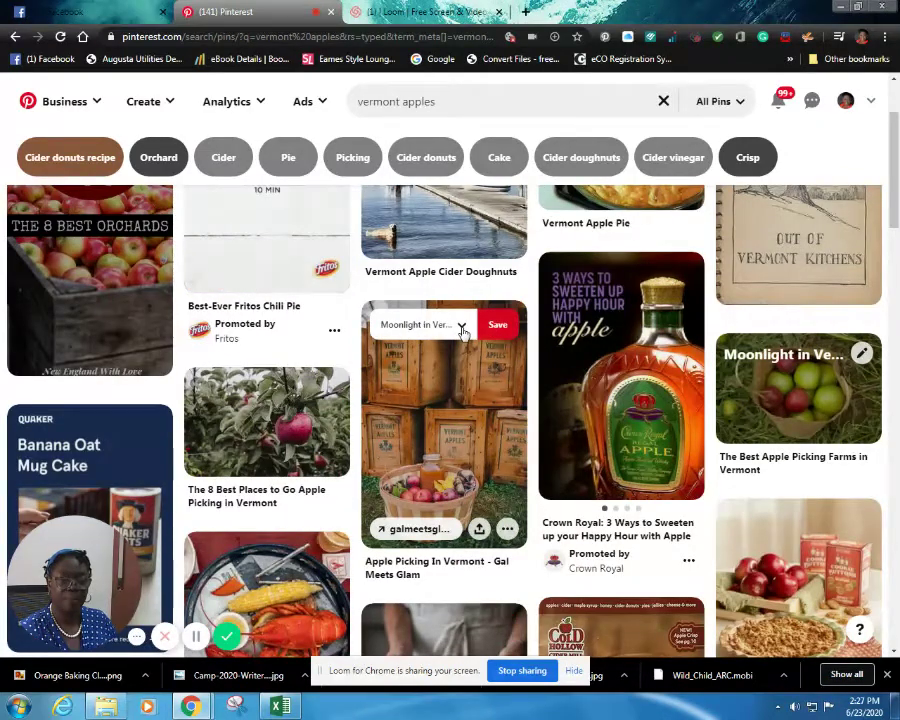
{"action": "left_click", "coordinate": [462, 328]}
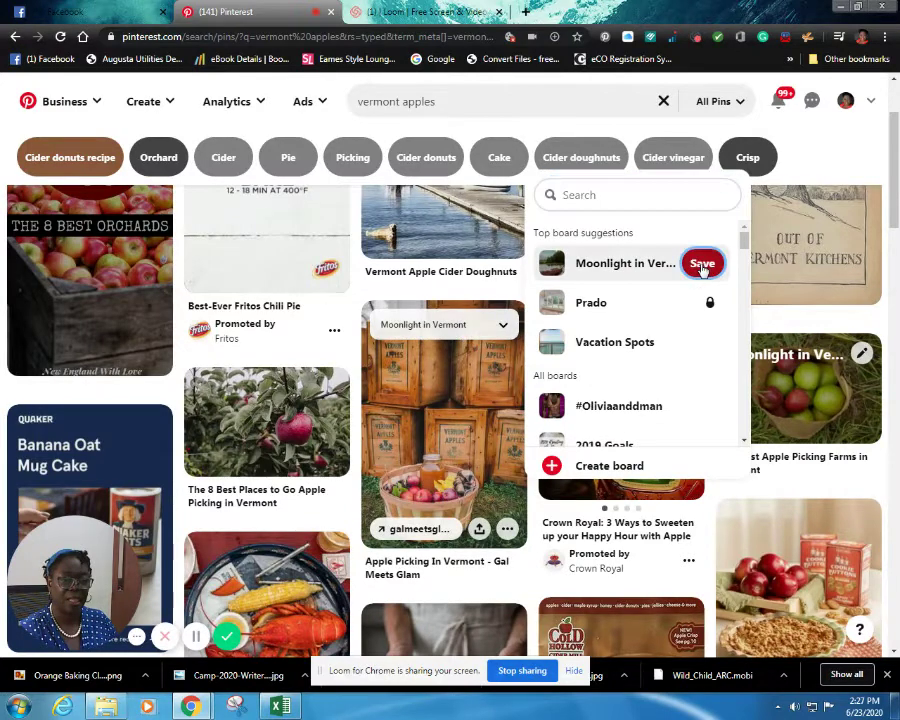
{"action": "left_click", "coordinate": [701, 262]}
Save the "Cold Hollow Cider Mill Free Catalog Request" pin to the Moonlight in Vermont board
{"action": "scroll", "coordinate": [496, 392], "scroll_direction": "down", "scroll_amount": 3}
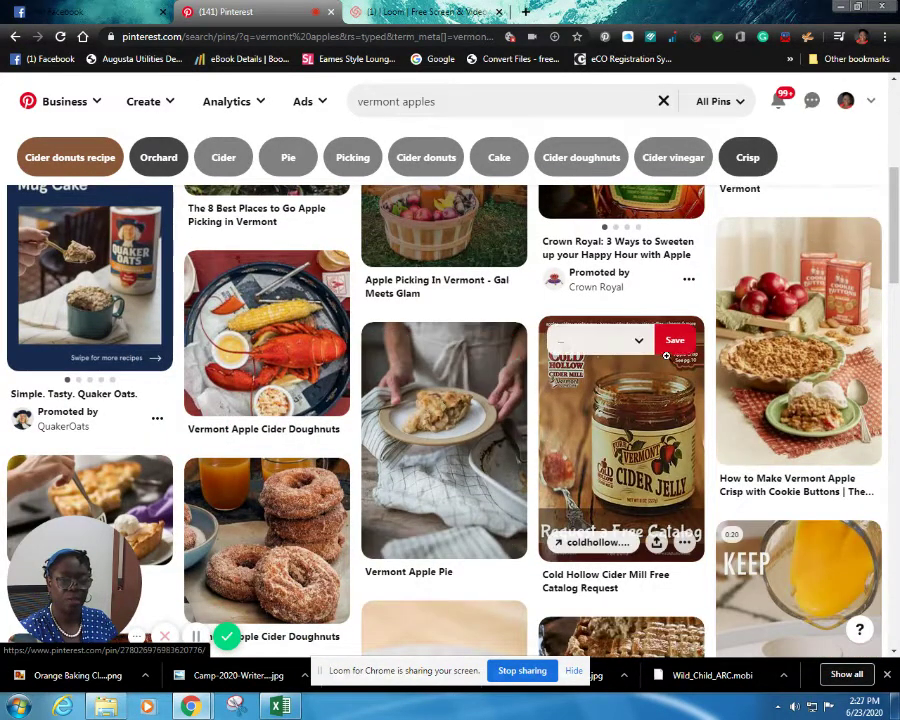
{"action": "left_click", "coordinate": [643, 345]}
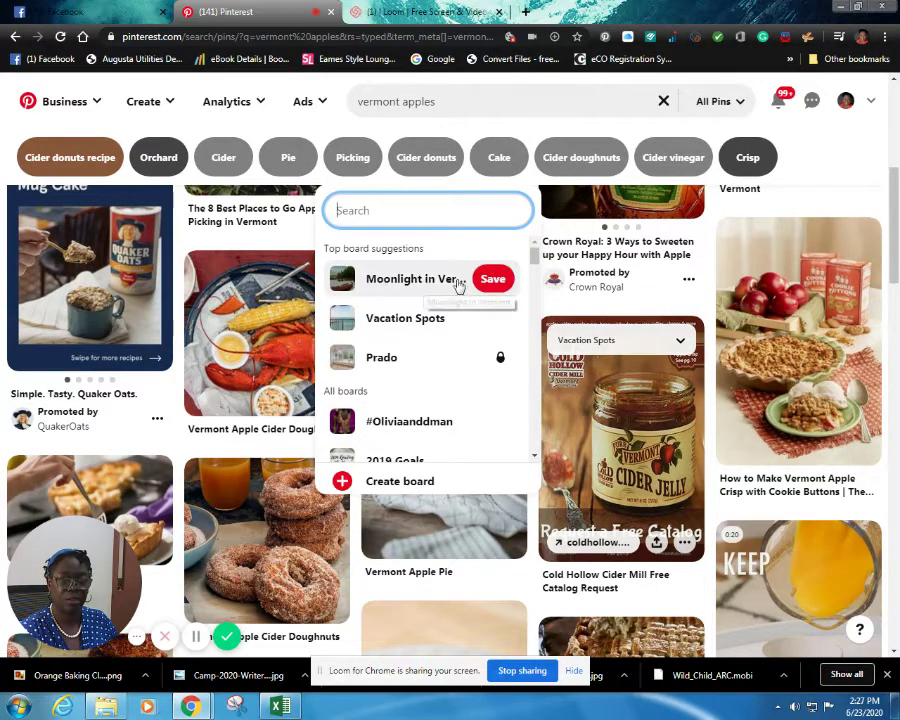
{"action": "left_click", "coordinate": [492, 279]}
Save the bigoven.com "Vermont Apple Cider Doughnuts" pin to the Moonlight in Vermont board
{"action": "scroll", "coordinate": [310, 513], "scroll_direction": "down", "scroll_amount": 1}
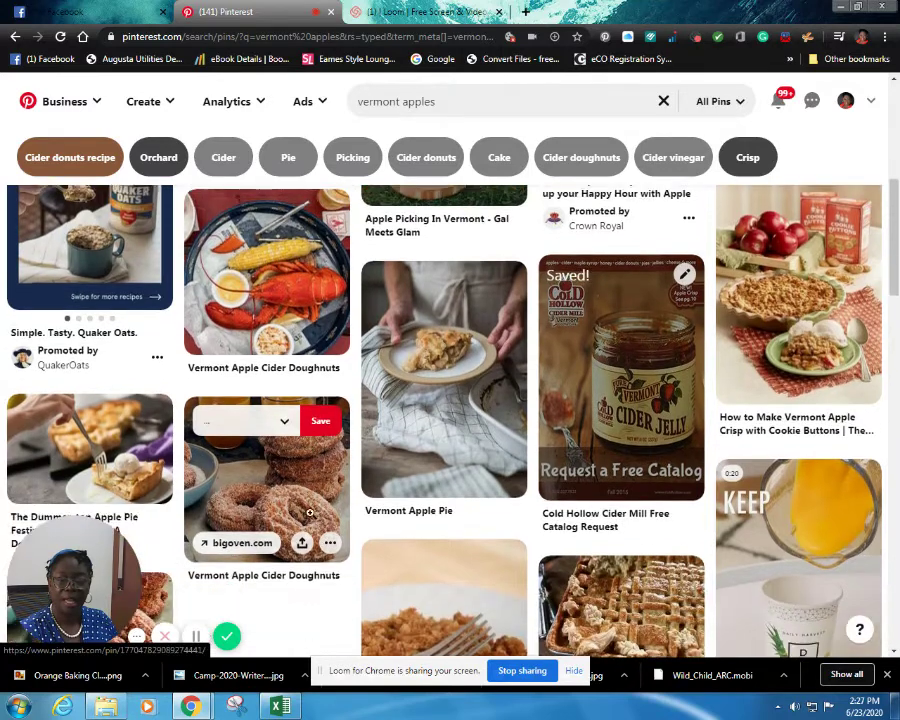
{"action": "scroll", "coordinate": [312, 497], "scroll_direction": "down", "scroll_amount": 1}
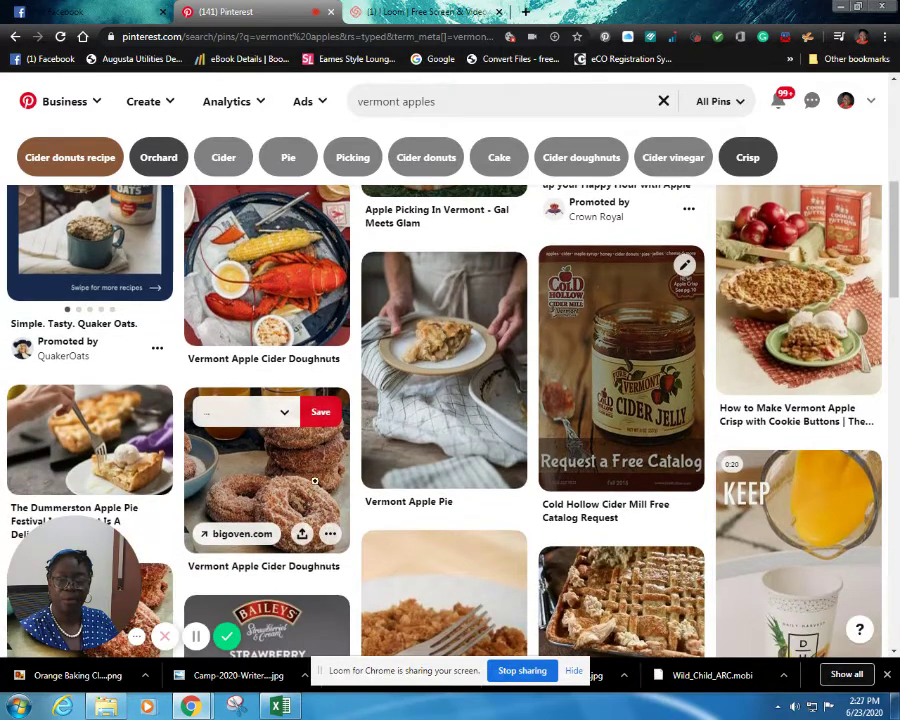
{"action": "left_click", "coordinate": [289, 418]}
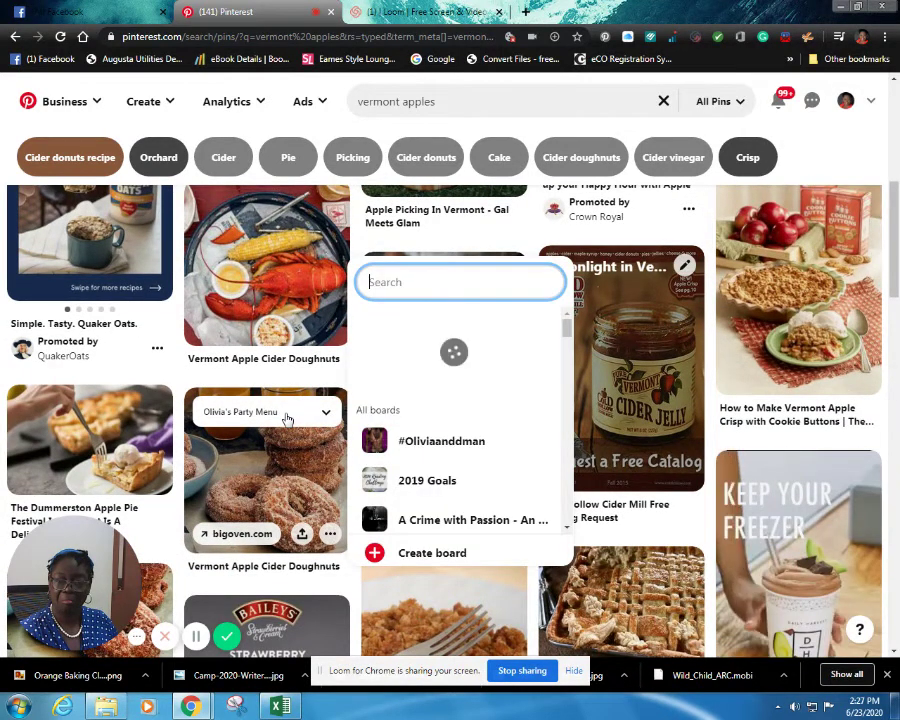
{"action": "left_click", "coordinate": [521, 350]}
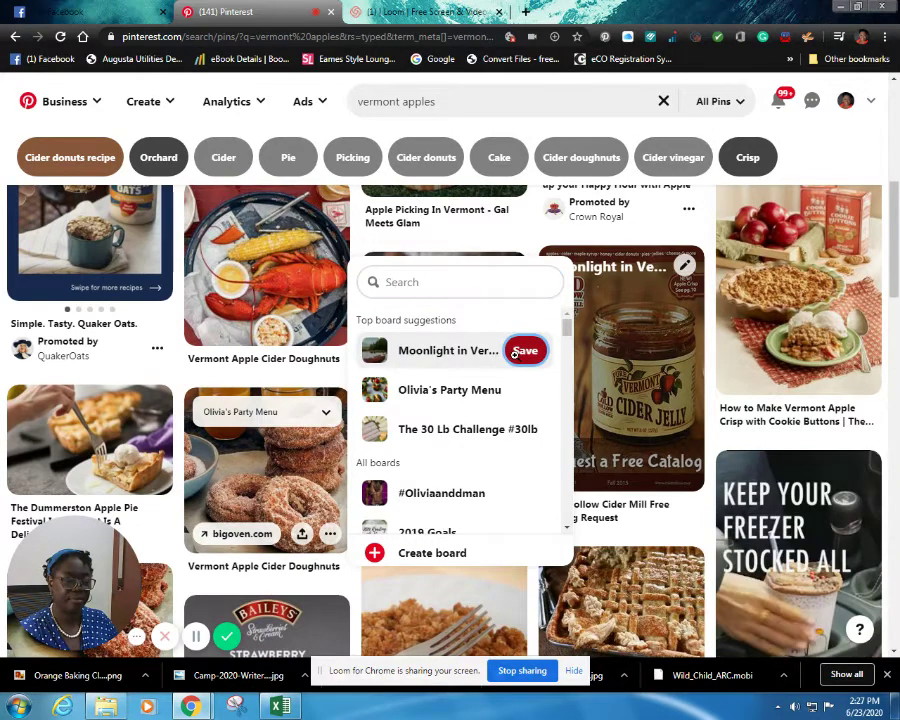
Find the Vermont Village Ginger & Honey sipping vinegar pin further down the results and save it to the Moonlight in Vermont board
{"action": "scroll", "coordinate": [605, 475], "scroll_direction": "down", "scroll_amount": 3}
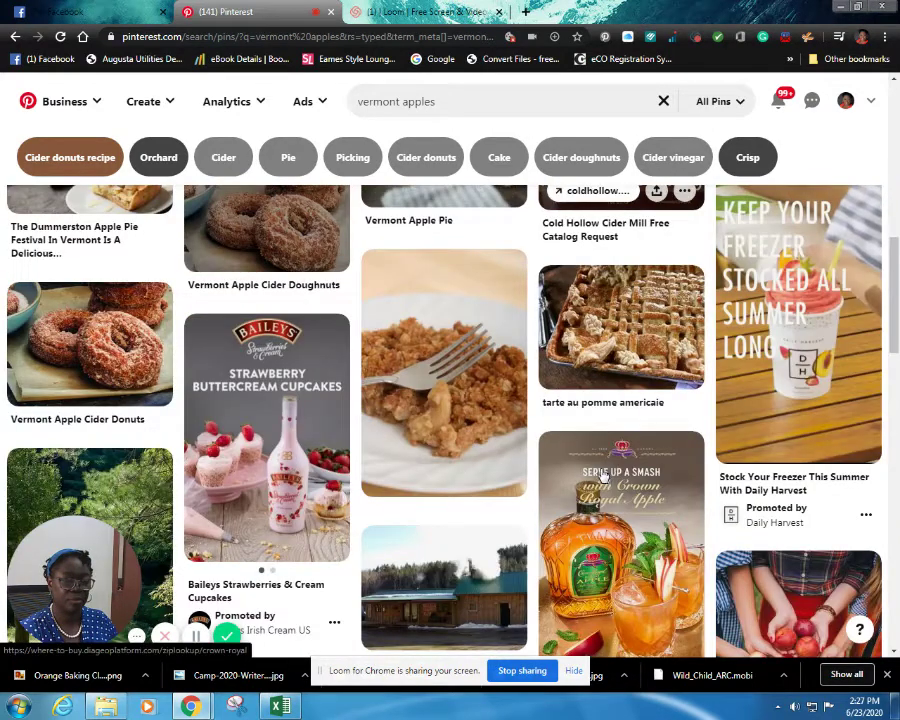
{"action": "scroll", "coordinate": [470, 400], "scroll_direction": "down", "scroll_amount": 3}
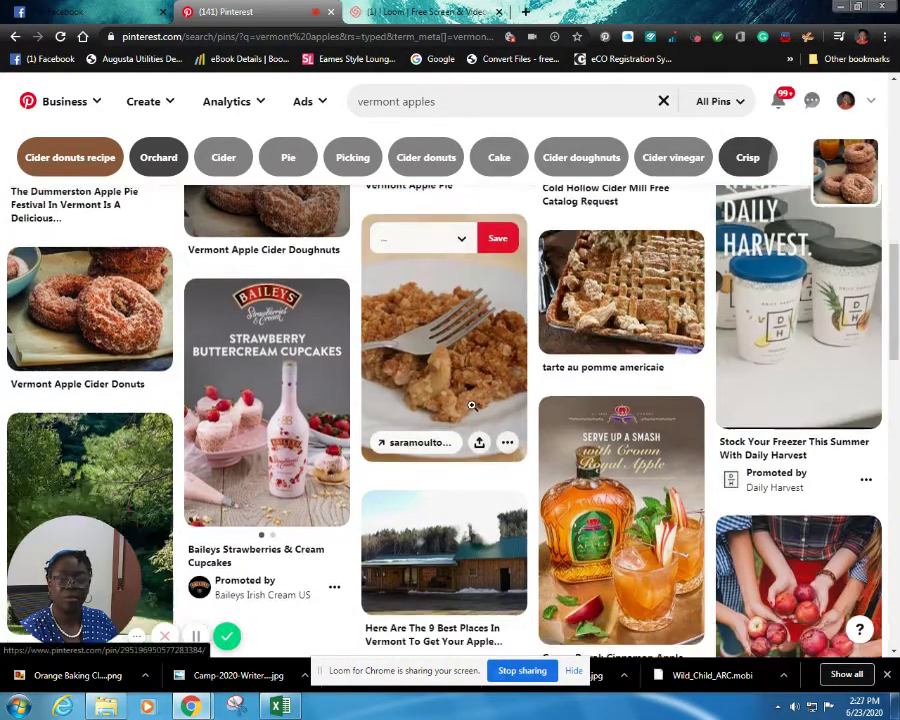
{"action": "scroll", "coordinate": [471, 405], "scroll_direction": "down", "scroll_amount": 3}
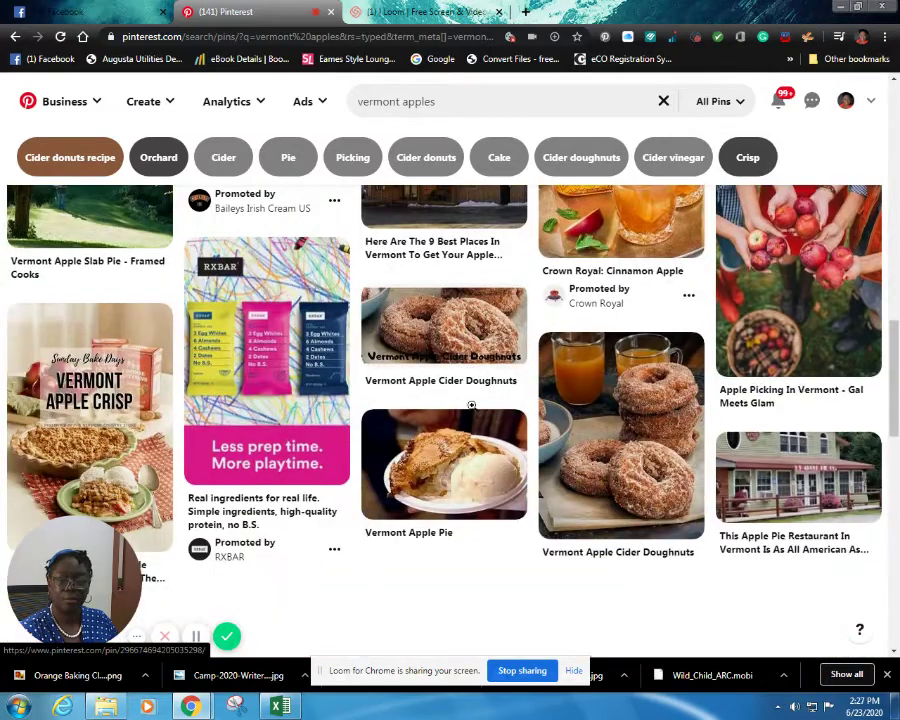
{"action": "scroll", "coordinate": [472, 408], "scroll_direction": "down", "scroll_amount": 4}
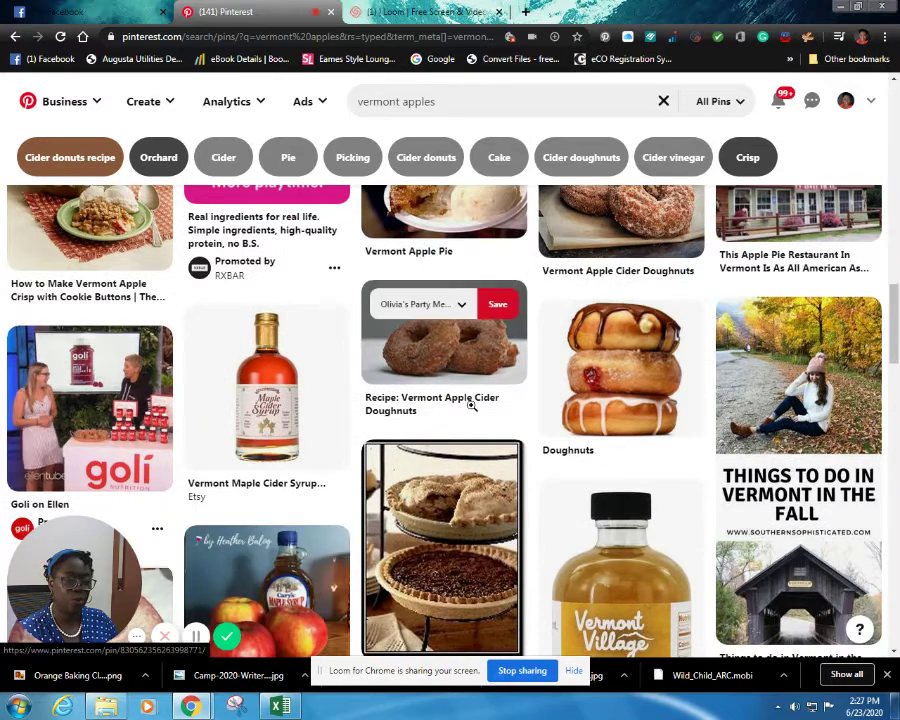
{"action": "scroll", "coordinate": [471, 405], "scroll_direction": "down", "scroll_amount": 2}
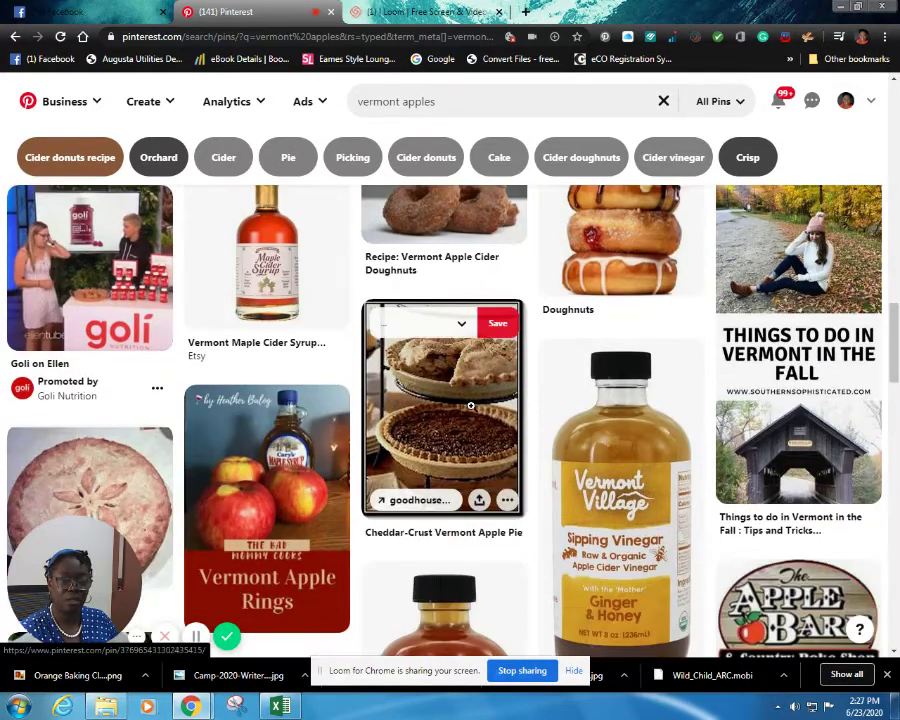
{"action": "scroll", "coordinate": [471, 405], "scroll_direction": "down", "scroll_amount": 2}
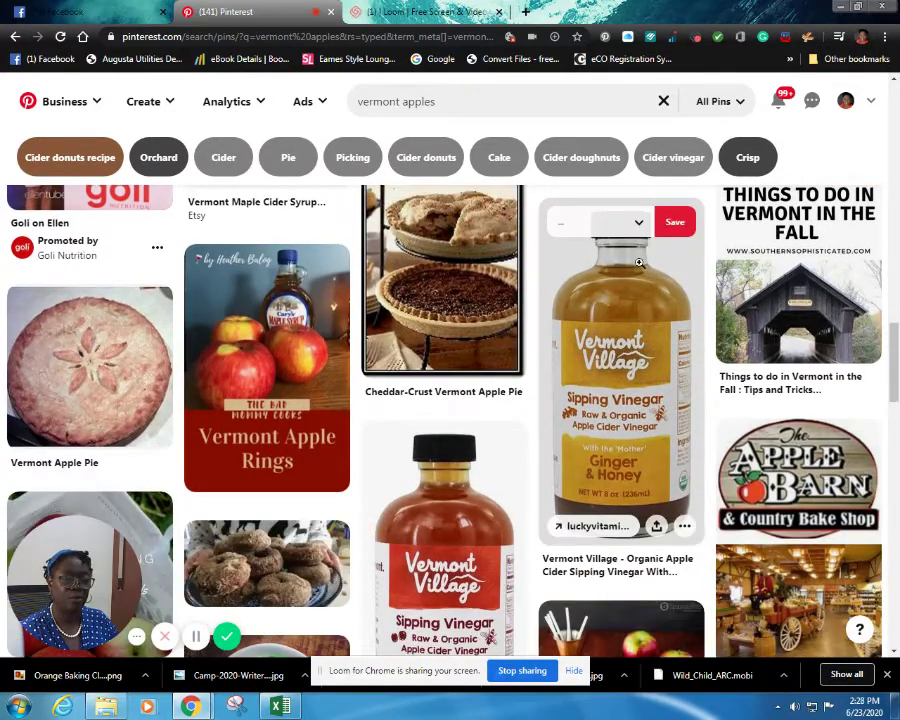
{"action": "left_click", "coordinate": [672, 222]}
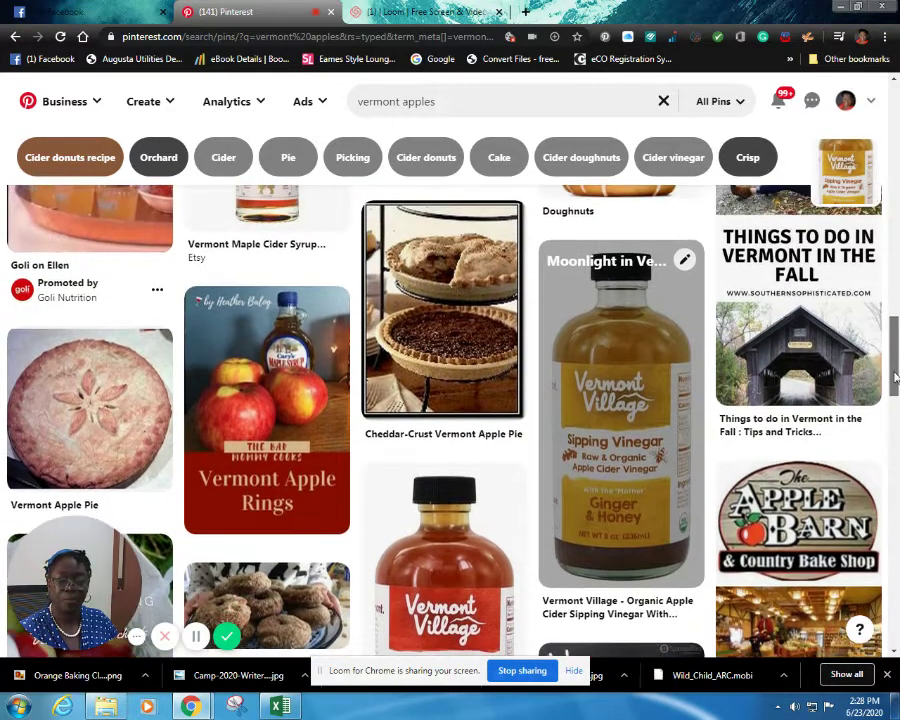
Replace "apples" with "burlington" in the search and run the suggested search "vermont burlington winter"
{"action": "left_click_drag", "start_coordinate": [895, 377], "coordinate": [895, 438]}
{"action": "scroll", "coordinate": [895, 438], "scroll_direction": "down", "scroll_amount": 2}
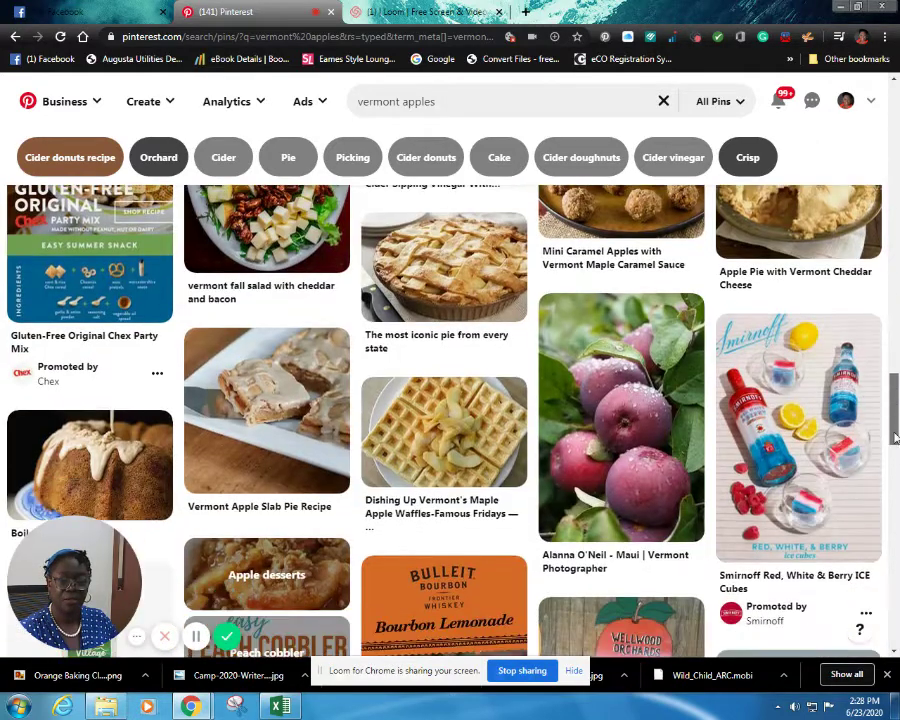
{"action": "scroll", "coordinate": [896, 355], "scroll_direction": "up", "scroll_amount": 3}
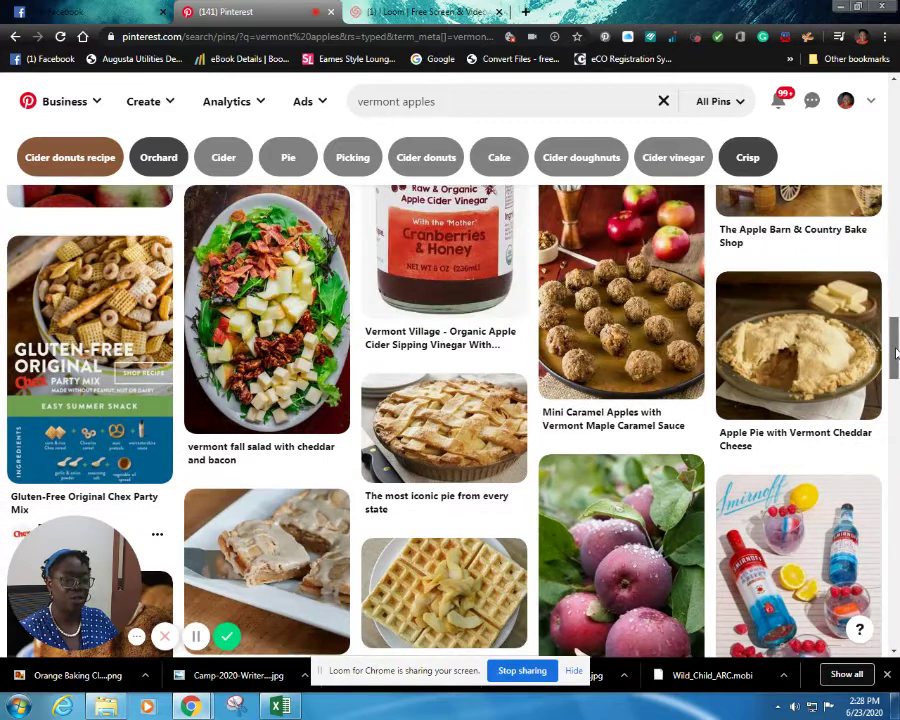
{"action": "scroll", "coordinate": [896, 352], "scroll_direction": "up", "scroll_amount": 2}
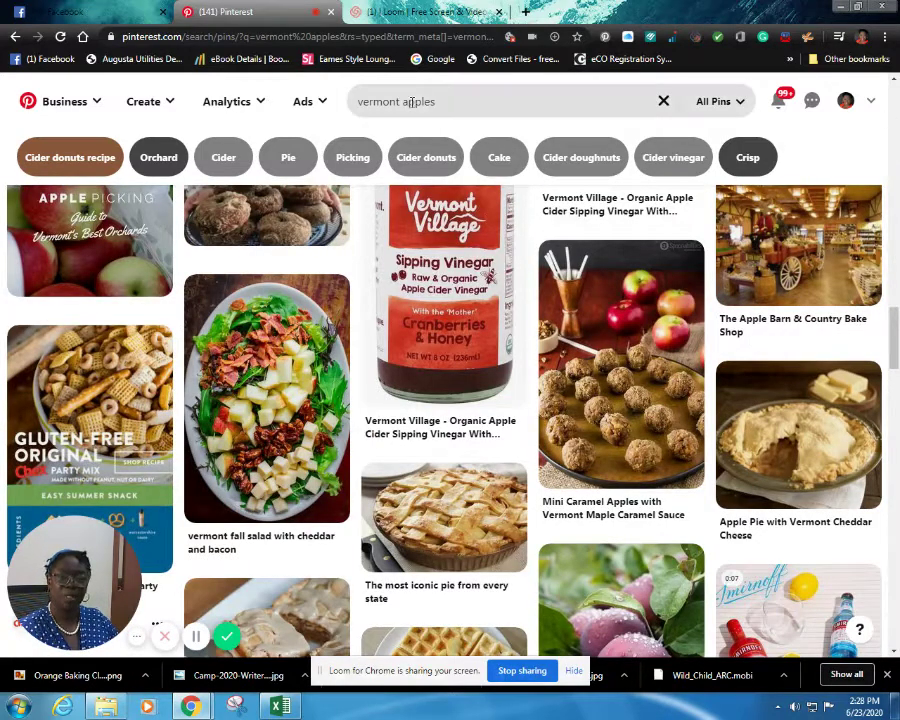
{"action": "left_click_drag", "start_coordinate": [403, 103], "coordinate": [433, 101]}
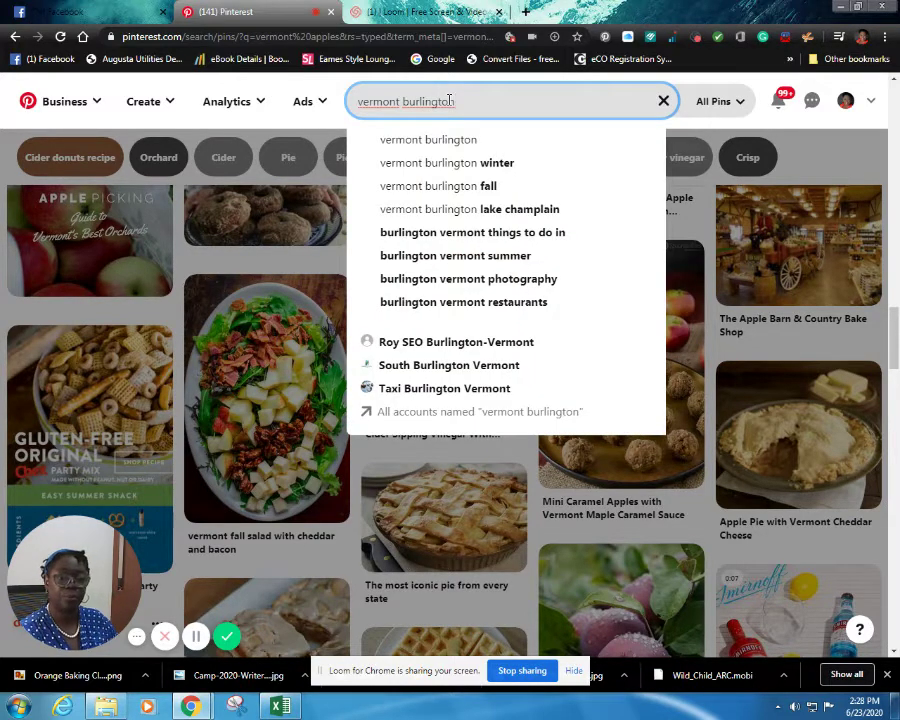
{"action": "left_click", "coordinate": [433, 166]}
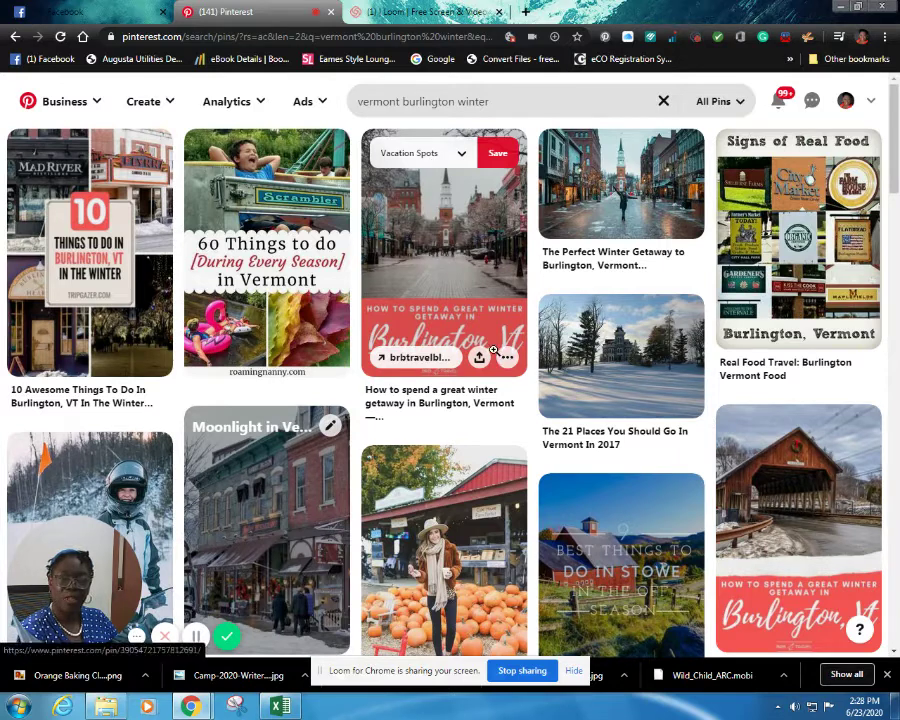
Save the "How to spend a great winter getaway in Burlington, Vermont" and "Real Food Travel: Burlington Vermont Food" pins to the Moonlight in Vermont board
{"action": "left_click", "coordinate": [462, 157]}
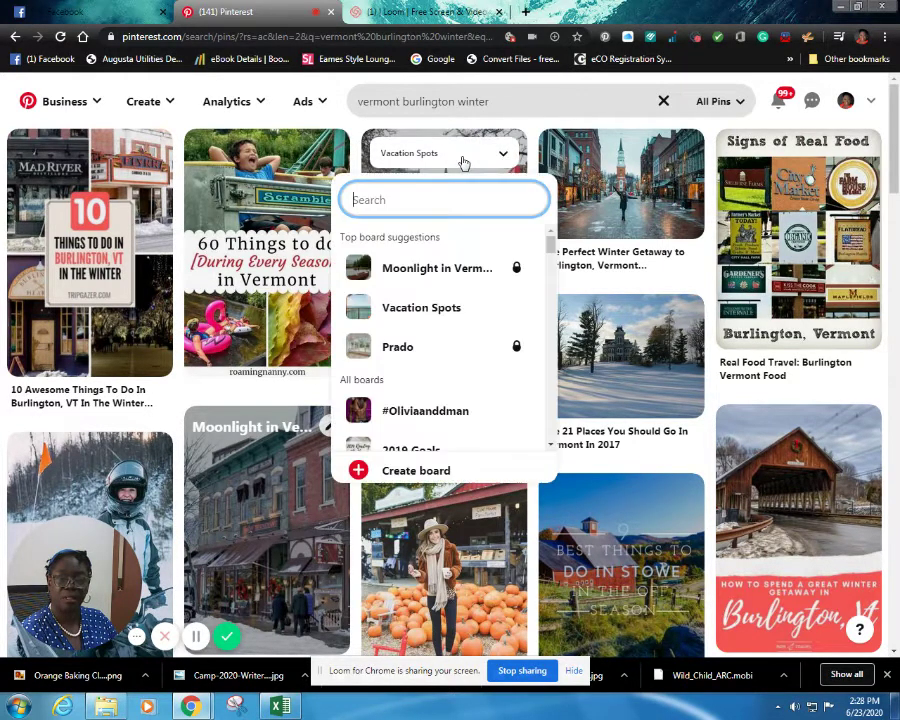
{"action": "left_click", "coordinate": [478, 267]}
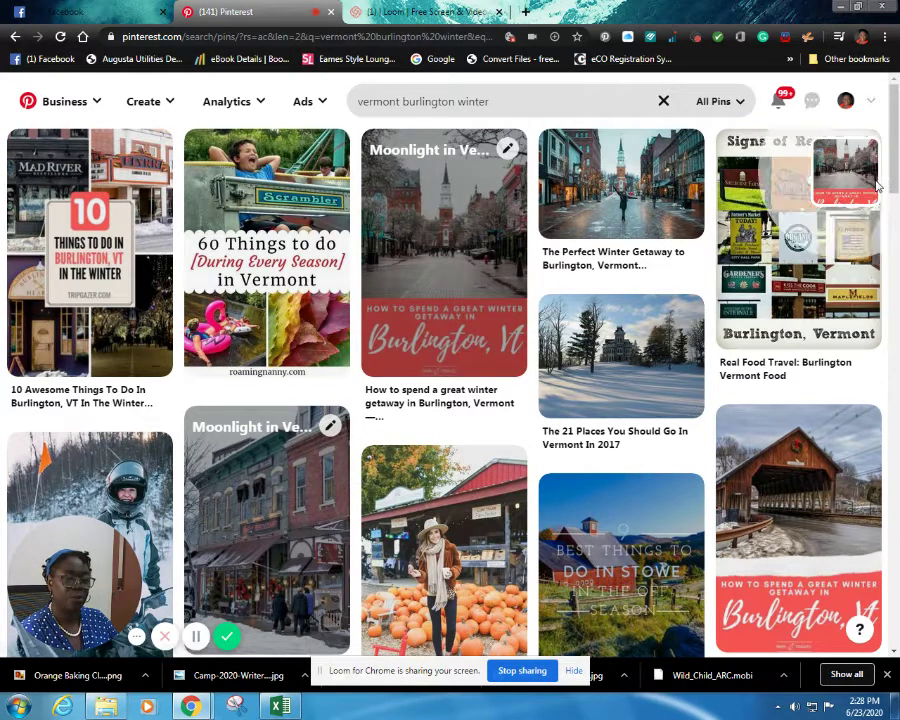
{"action": "mouse_move", "coordinate": [806, 207]}
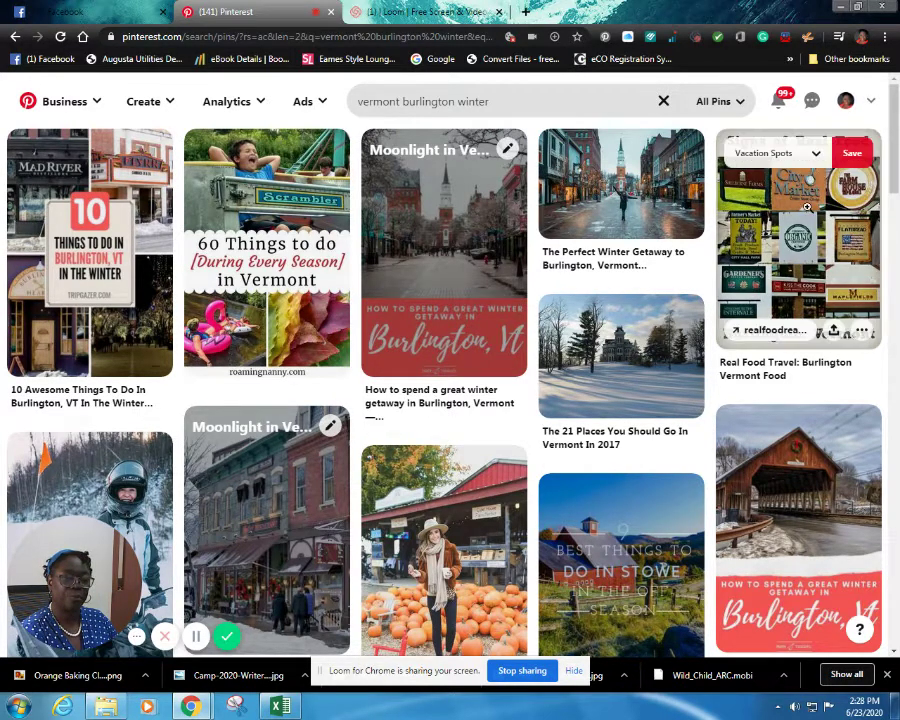
{"action": "left_click", "coordinate": [816, 155]}
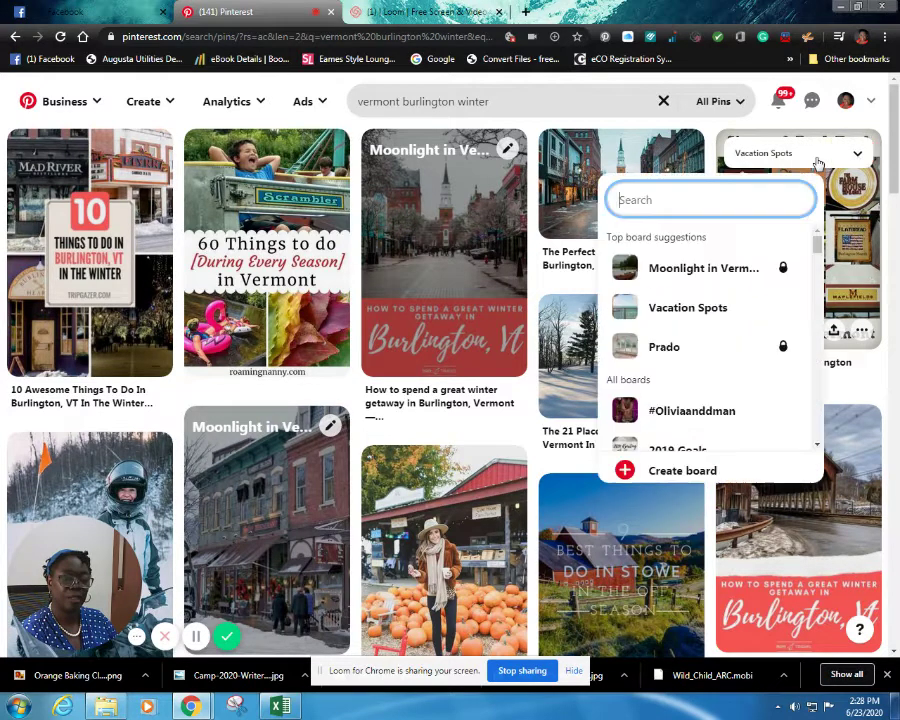
{"action": "left_click", "coordinate": [768, 267]}
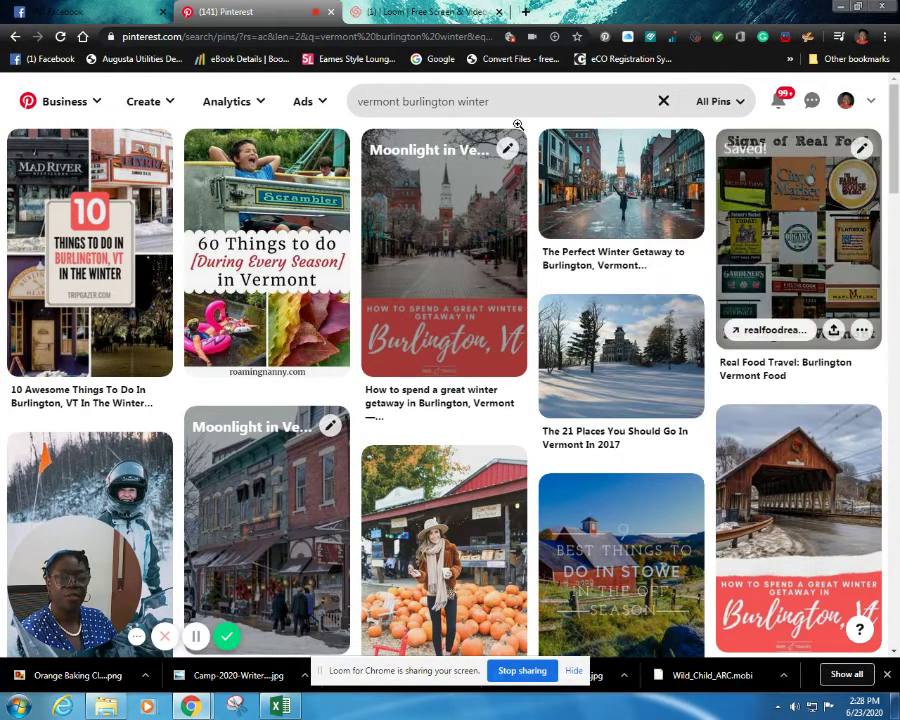
Replace "burlington winter" in the search to look for "vermont farm plans" and browse the first results
{"action": "left_click_drag", "start_coordinate": [497, 100], "coordinate": [404, 100]}
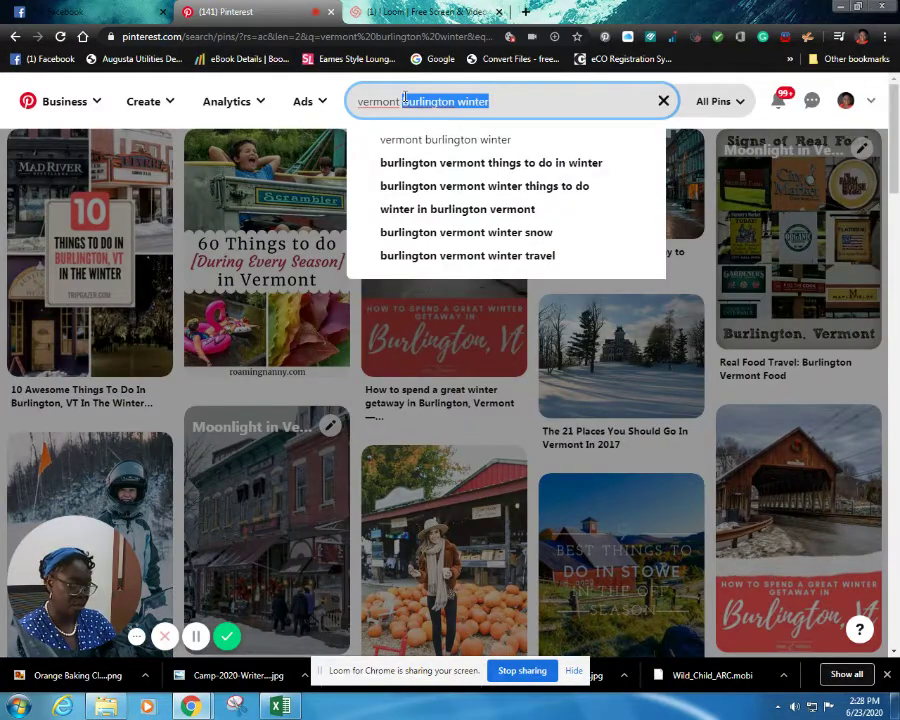
{"action": "key", "text": "BackSpace"}
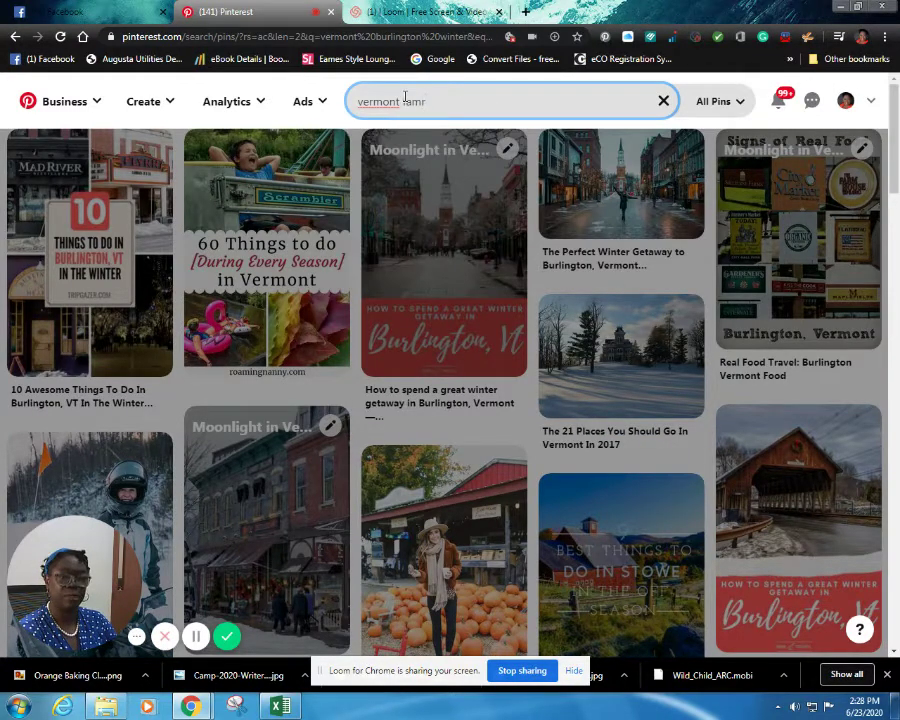
{"action": "type", "text": "farm pl"}
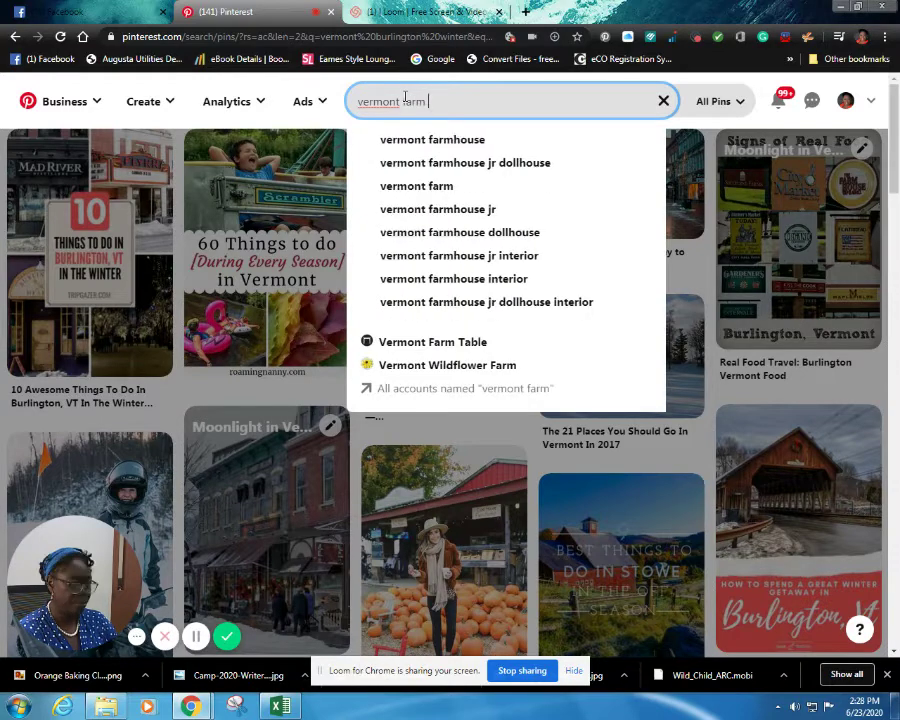
{"action": "type", "text": "ans"}
{"action": "key", "text": "Return"}
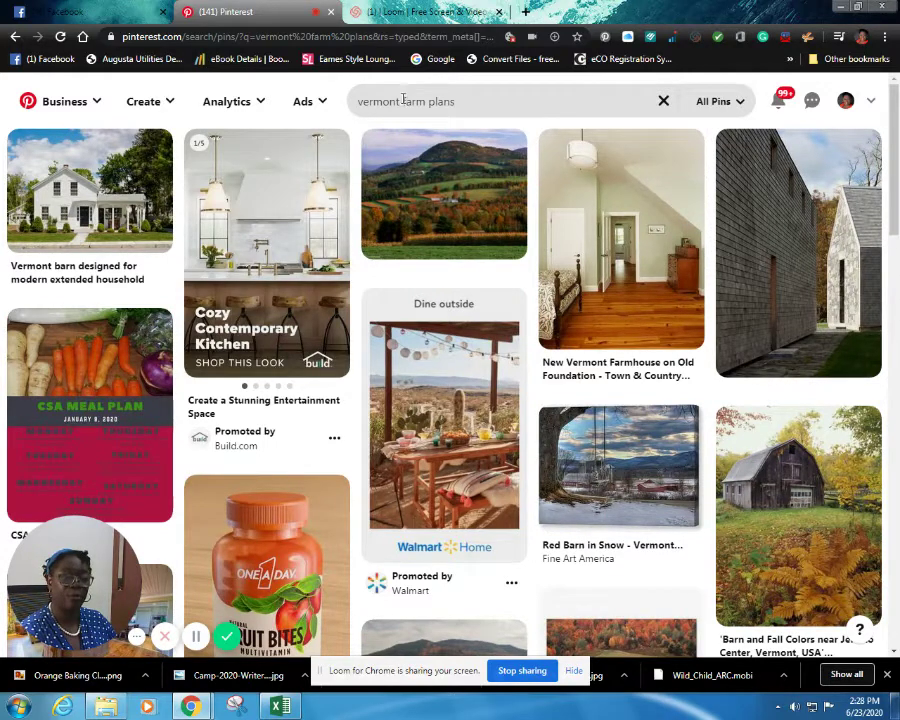
{"action": "scroll", "coordinate": [335, 255], "scroll_direction": "down", "scroll_amount": 2}
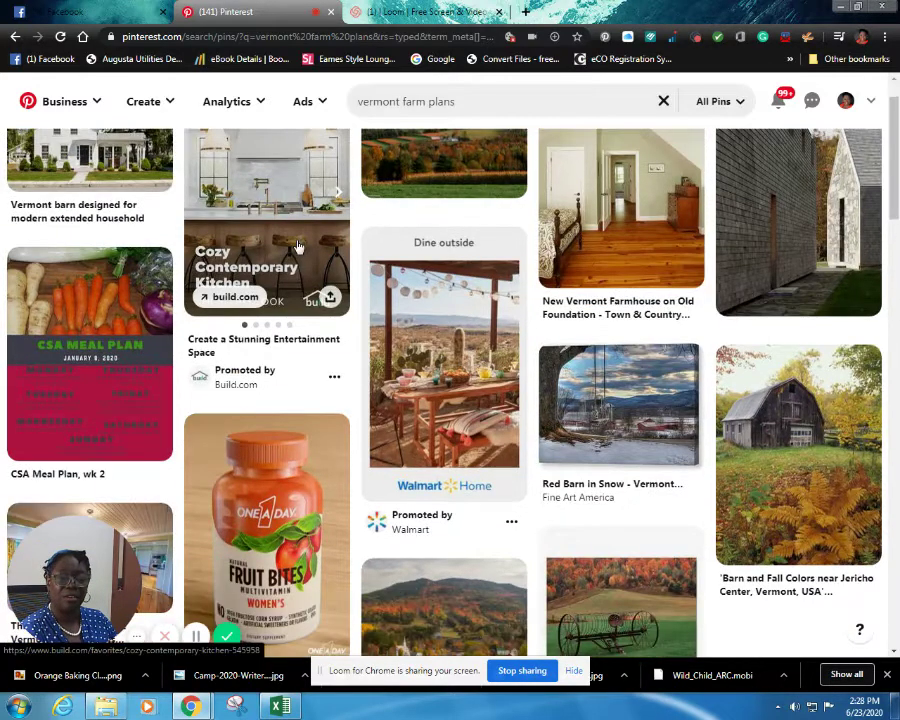
Find the "The Vermont Farm And Sugar House That's Picture Perfect For..." pin in the results and save it to the Moonlight in Vermont board
{"action": "scroll", "coordinate": [335, 255], "scroll_direction": "down", "scroll_amount": 3}
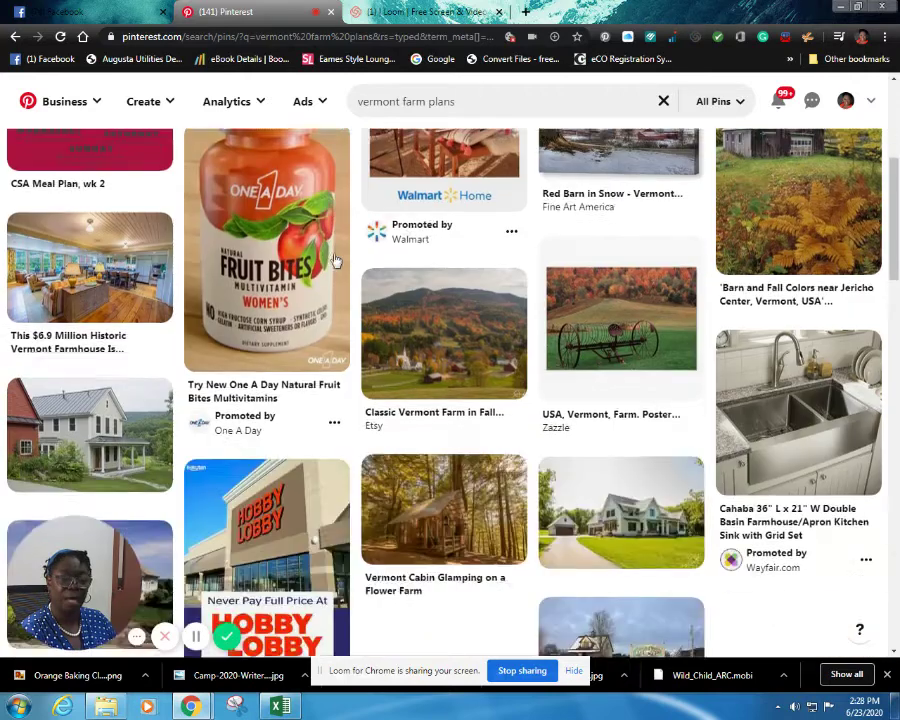
{"action": "scroll", "coordinate": [346, 261], "scroll_direction": "down", "scroll_amount": 2}
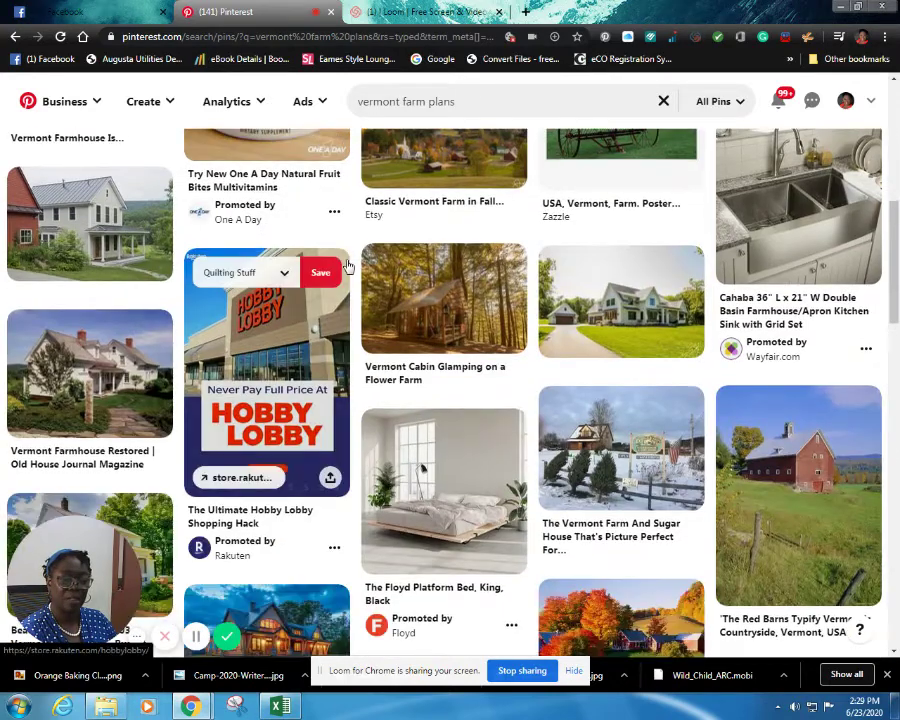
{"action": "scroll", "coordinate": [346, 264], "scroll_direction": "down", "scroll_amount": 1}
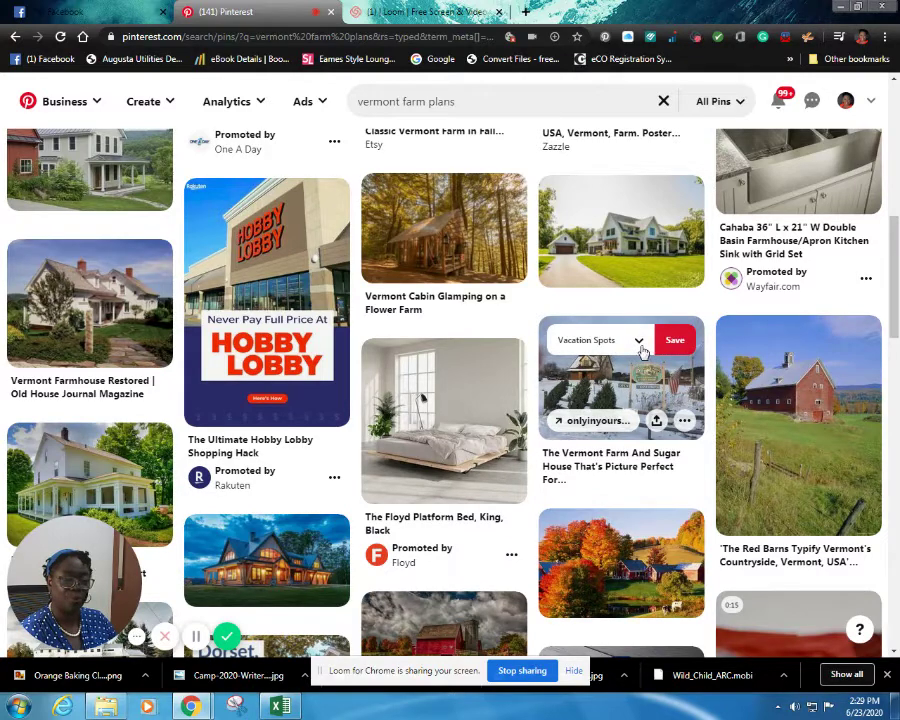
{"action": "left_click", "coordinate": [641, 347]}
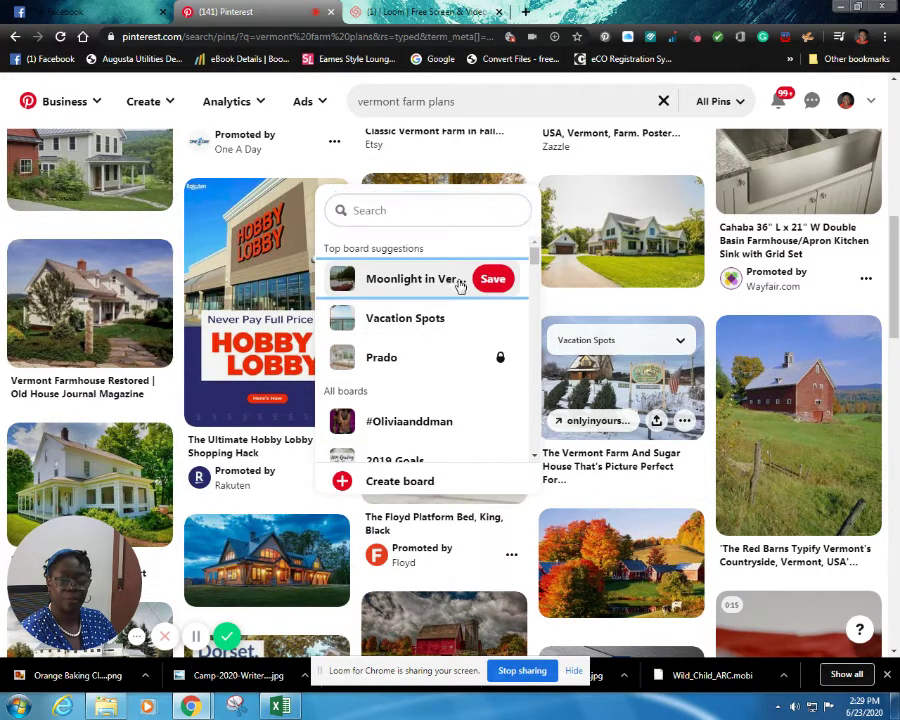
{"action": "left_click", "coordinate": [460, 281]}
{"action": "scroll", "coordinate": [625, 350], "scroll_direction": "down", "scroll_amount": 4}
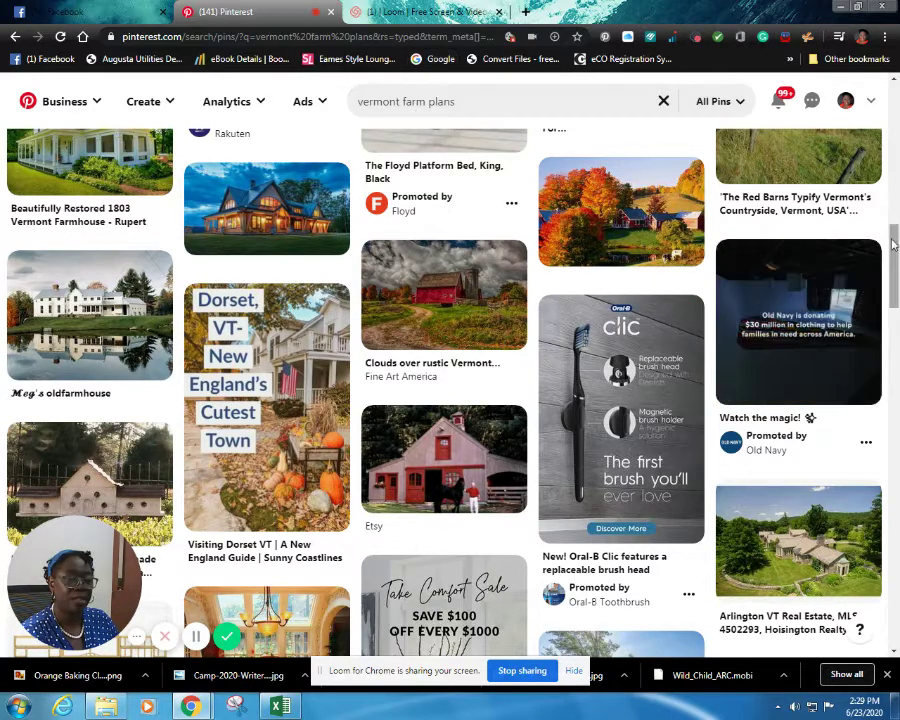
{"action": "scroll", "coordinate": [897, 243], "scroll_direction": "up", "scroll_amount": 1}
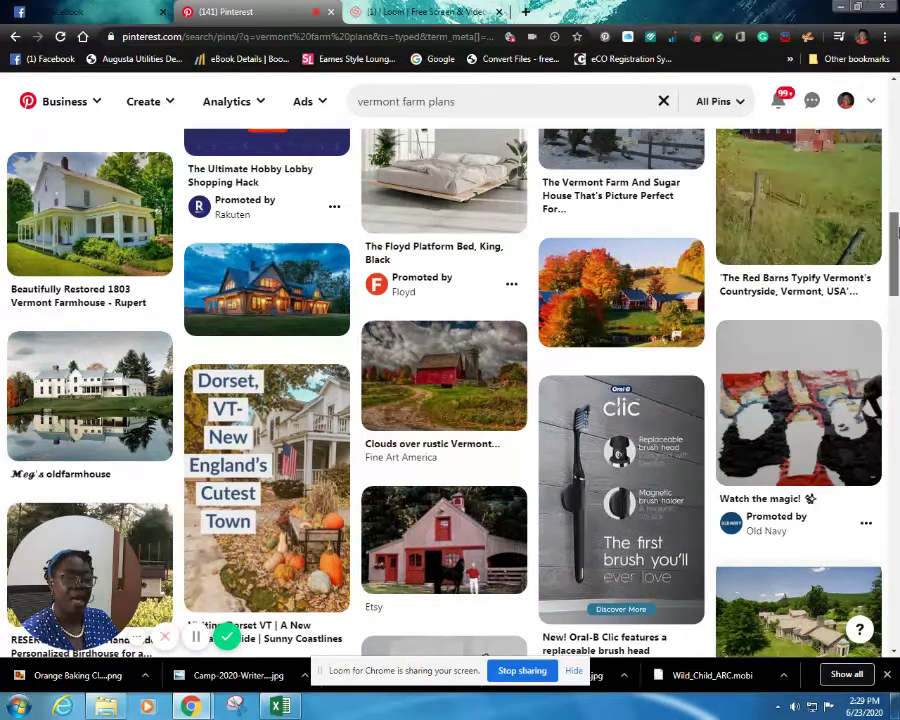
{"action": "left_click_drag", "start_coordinate": [897, 232], "coordinate": [897, 211]}
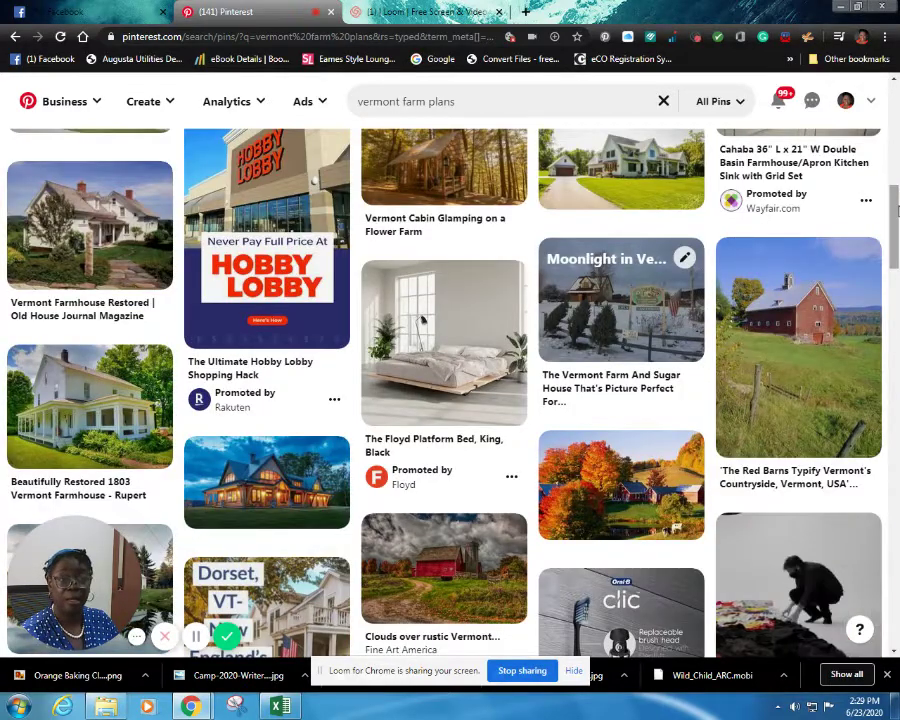
Switch from Pinterest to the already open Loom videos page
{"action": "left_click", "coordinate": [418, 14]}
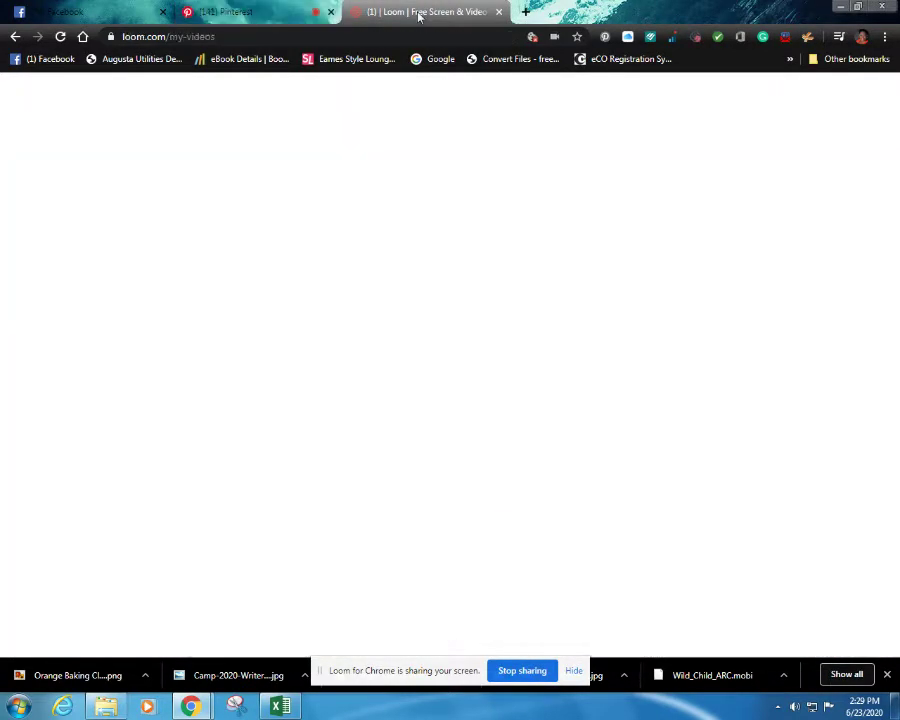